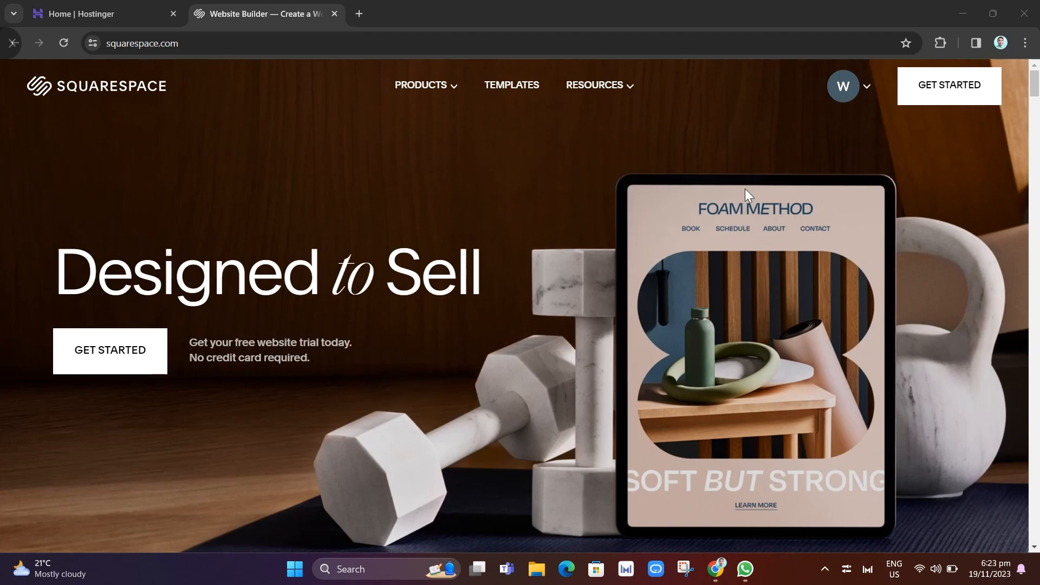
# Step: Open the Quick How To website from the Squarespace account dashboard and go to its domain settings
pyautogui.click(847, 91)
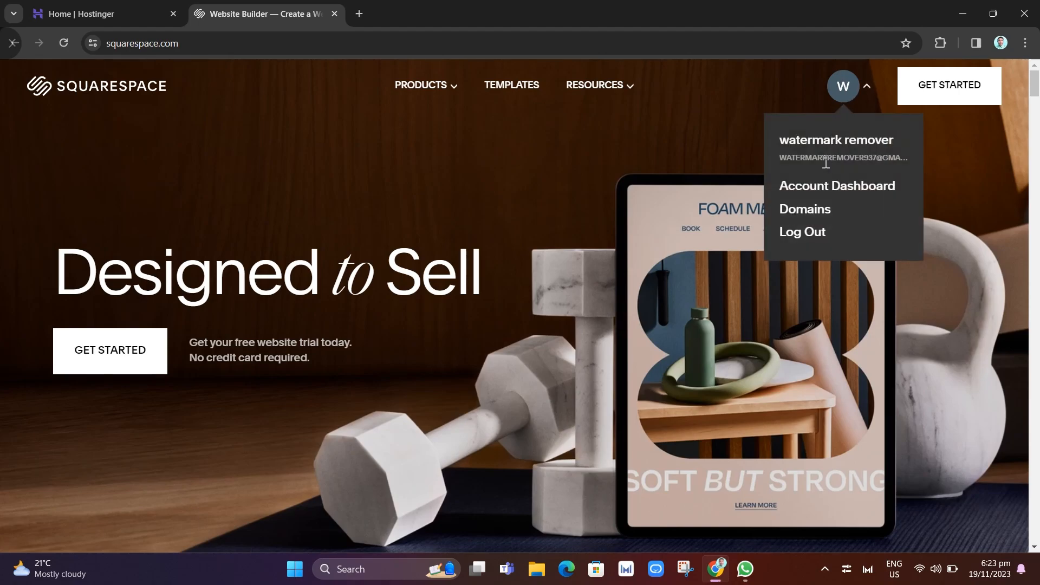
pyautogui.click(807, 189)
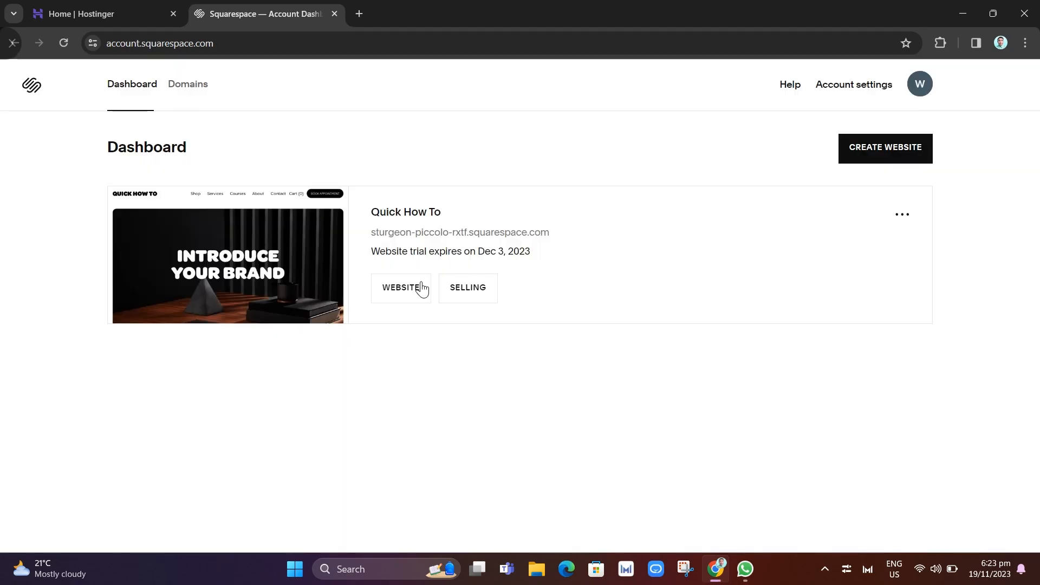
pyautogui.click(412, 293)
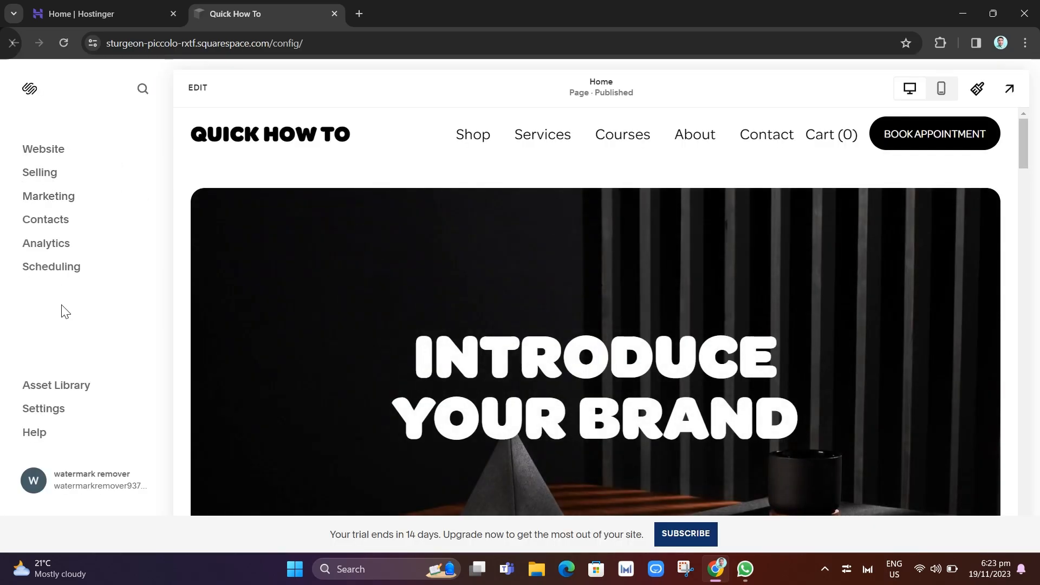
pyautogui.click(36, 409)
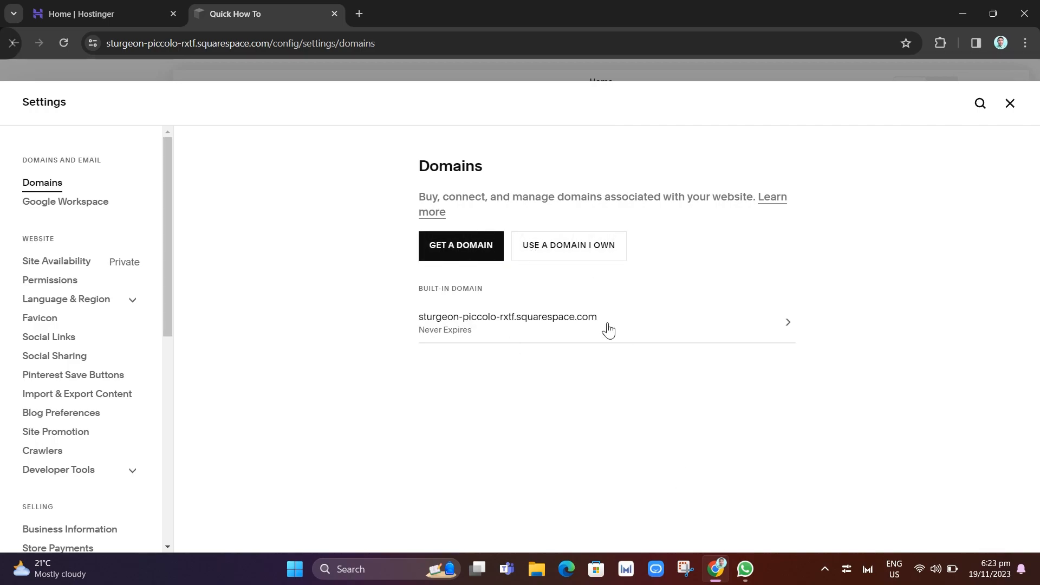
# Step: Look up howtoquickchannel.com, copied from the Hostinger account, as an already owned domain to use with the site
pyautogui.click(580, 253)
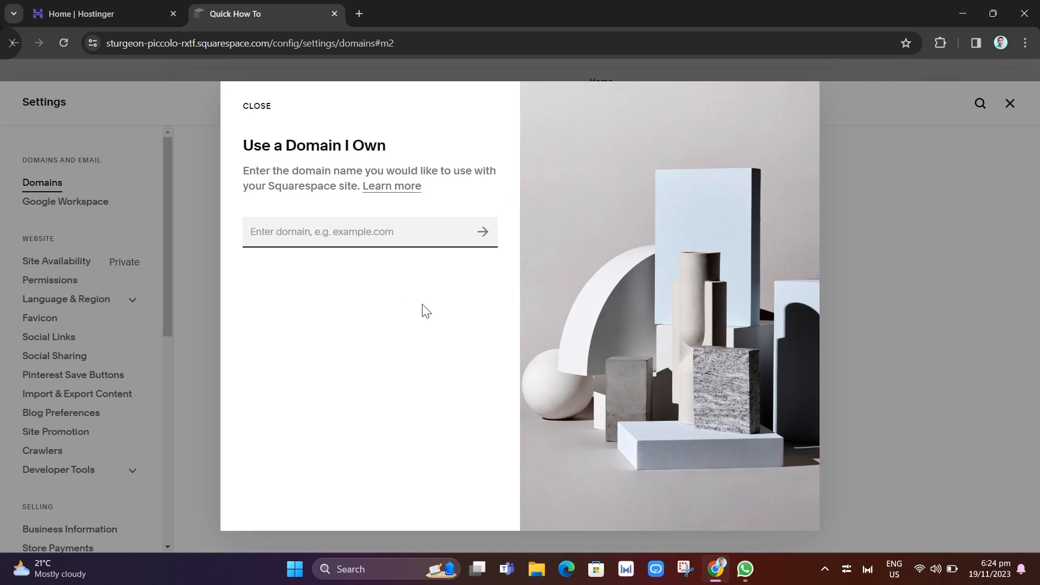
pyautogui.click(150, 11)
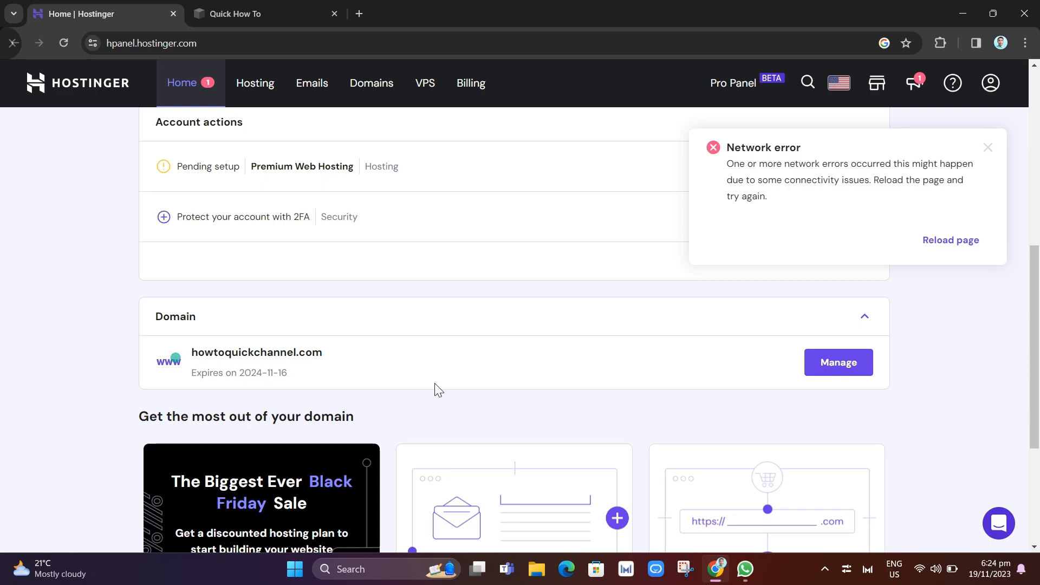
pyautogui.moveTo(323, 352); pyautogui.dragTo(188, 350)
pyautogui.hotkey('ctrl', 'c')
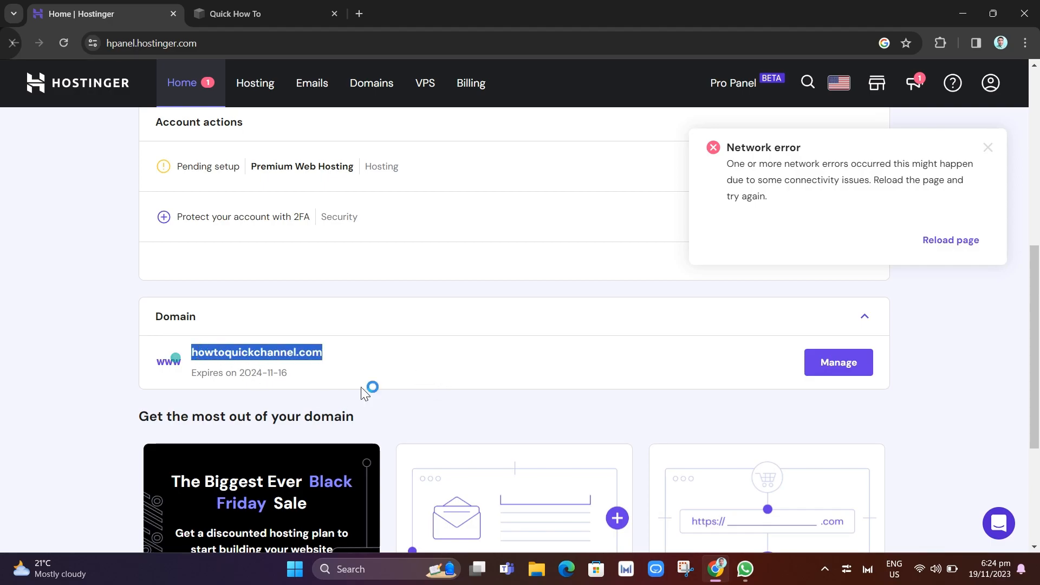
pyautogui.click(268, 13)
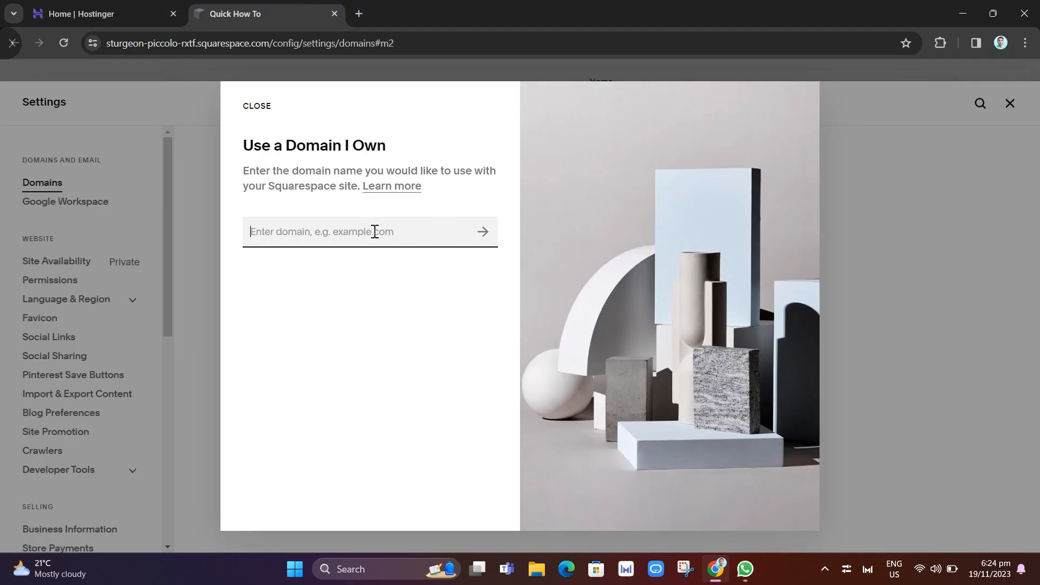
pyautogui.hotkey('ctrl', 'v')
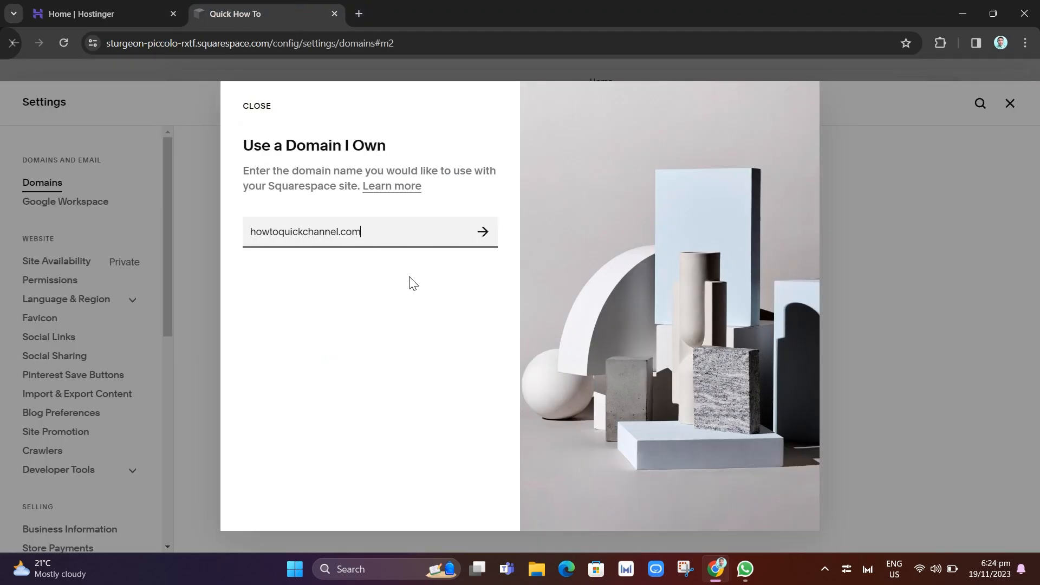
pyautogui.click(483, 232)
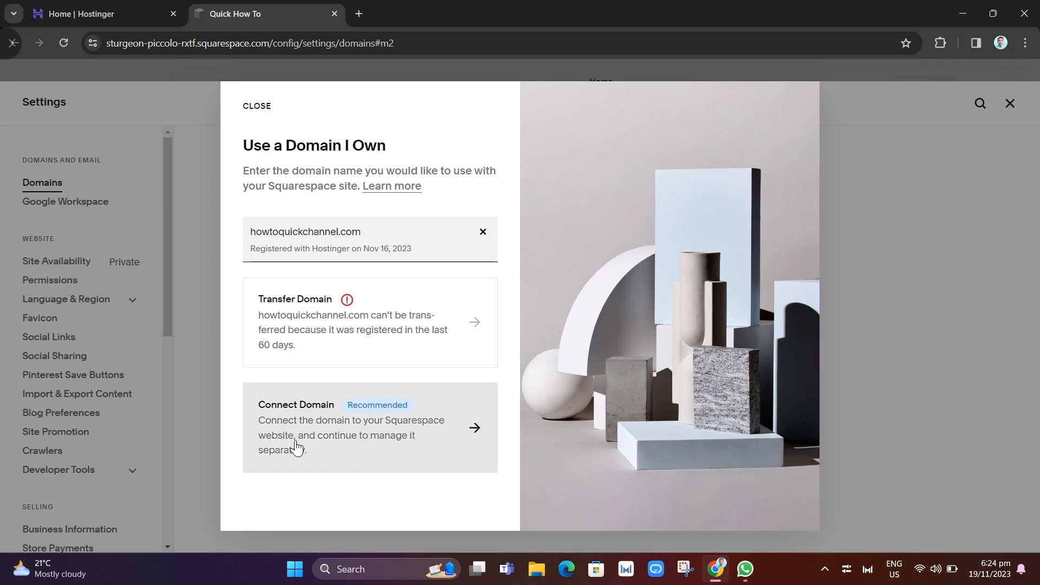
# Step: Connect the domain to the website with Other as the provider and continue to its DNS settings
pyautogui.click(371, 444)
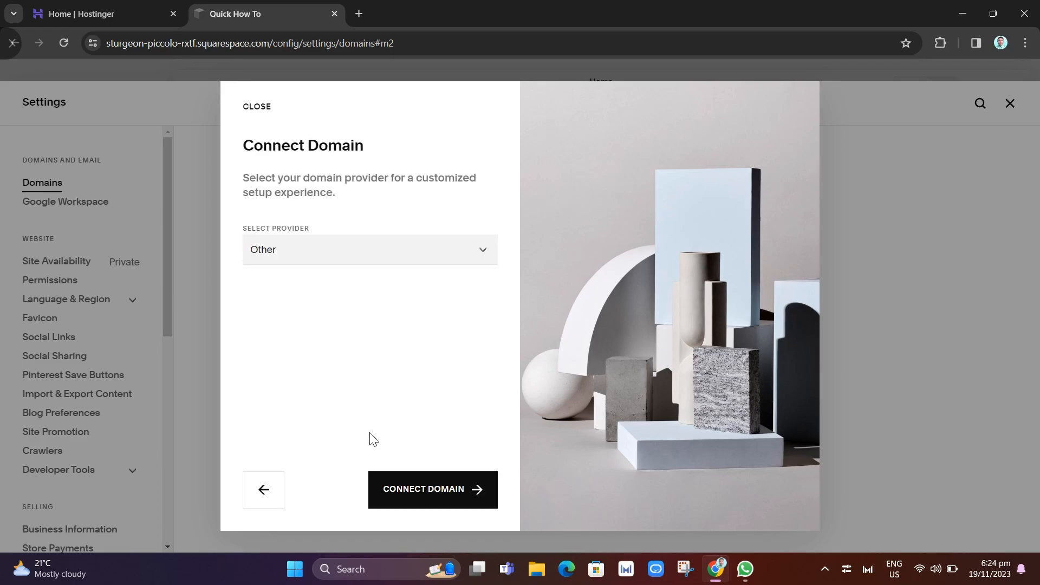
pyautogui.click(313, 248)
pyautogui.scroll(-1, 389, 390)
pyautogui.scroll(-4, 389, 392)
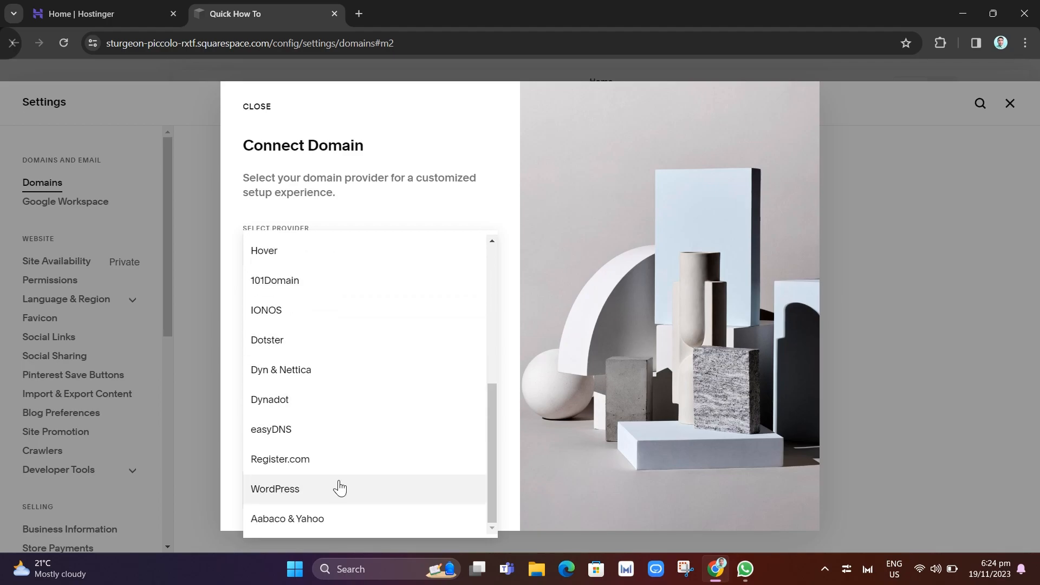
pyautogui.scroll(2, 340, 488)
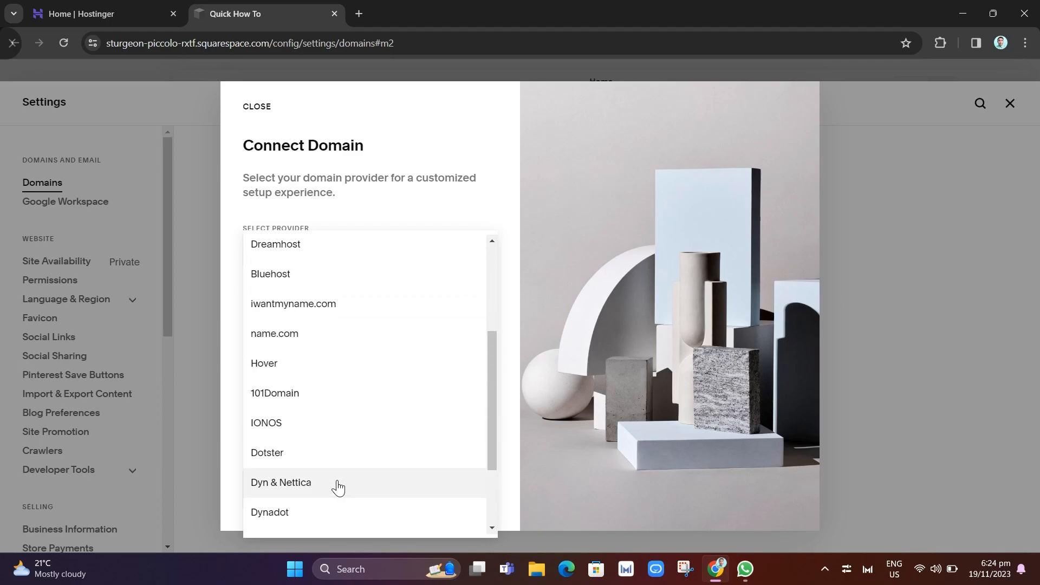
pyautogui.scroll(3, 339, 488)
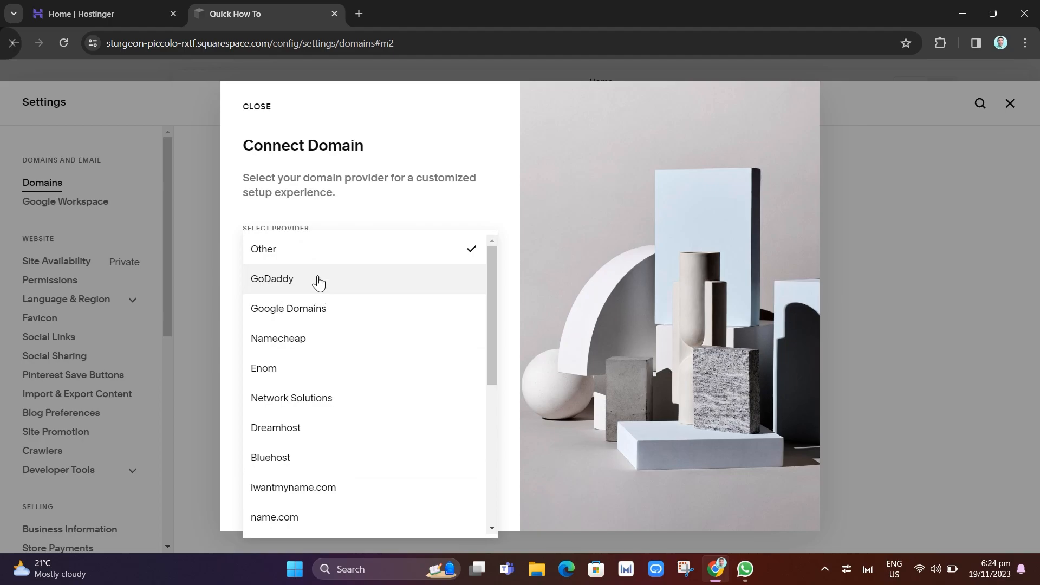
pyautogui.click(302, 249)
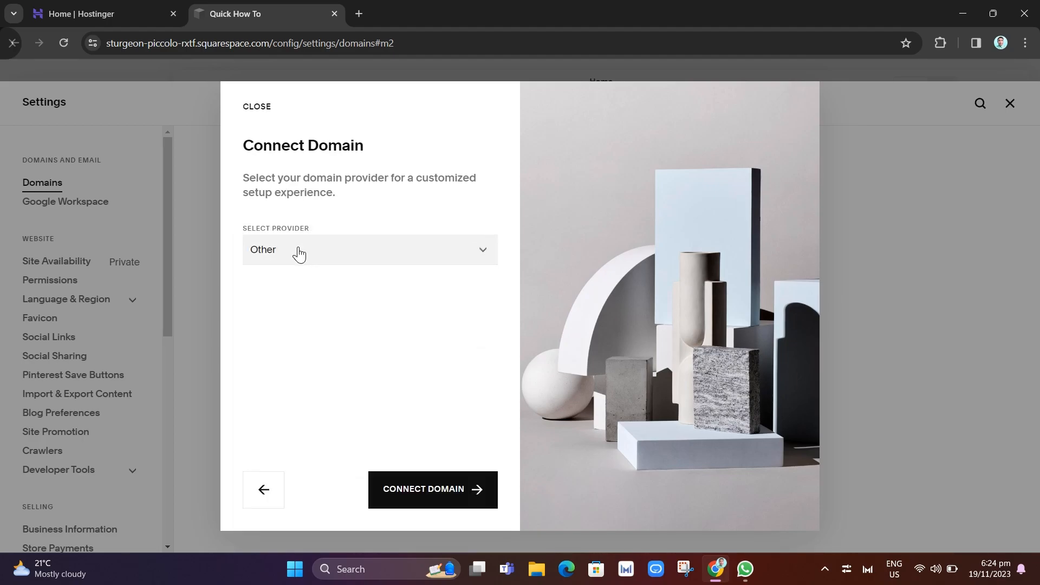
pyautogui.click(437, 489)
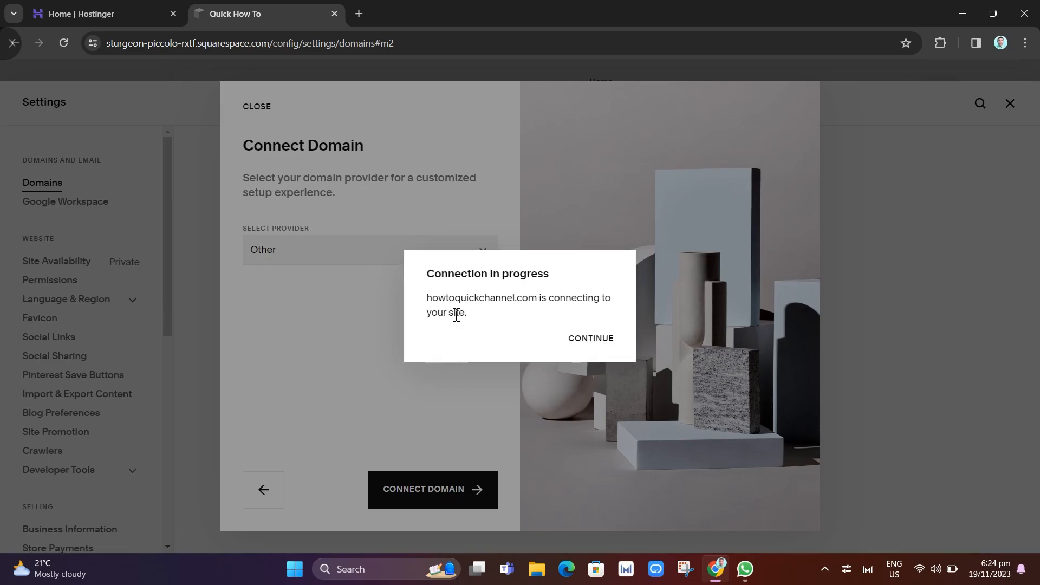
pyautogui.click(589, 340)
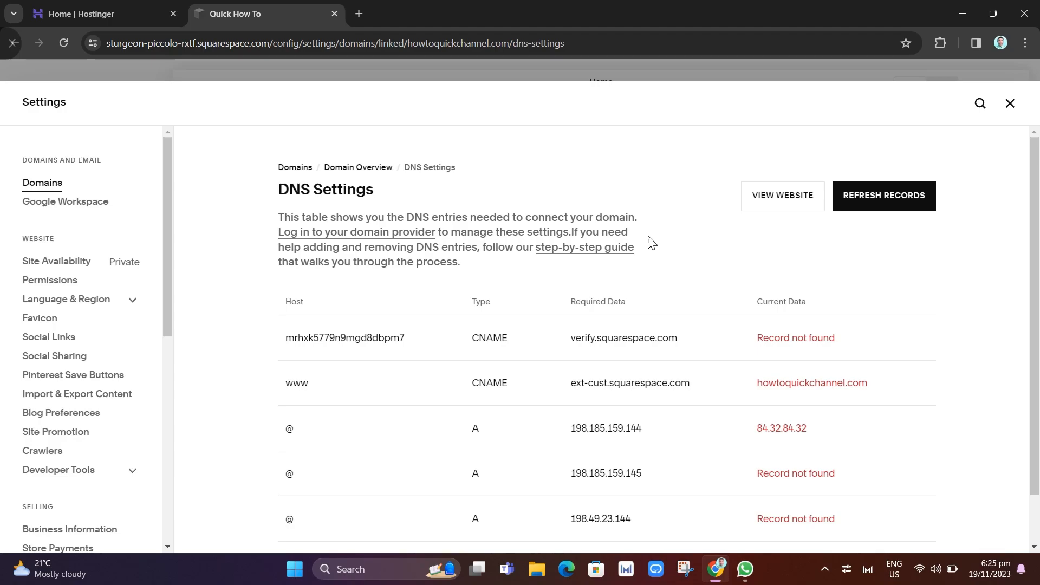
# Step: Switch to Hostinger, open the DNS / Nameservers settings of howtoquickchannel.com and go through its DNS records to the record entry form
pyautogui.click(111, 12)
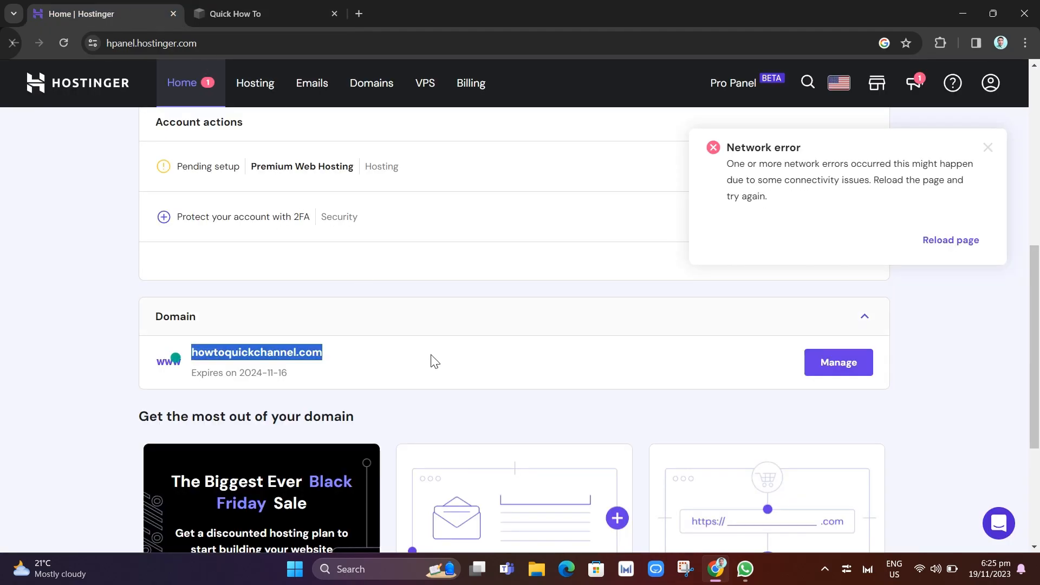
pyautogui.click(179, 332)
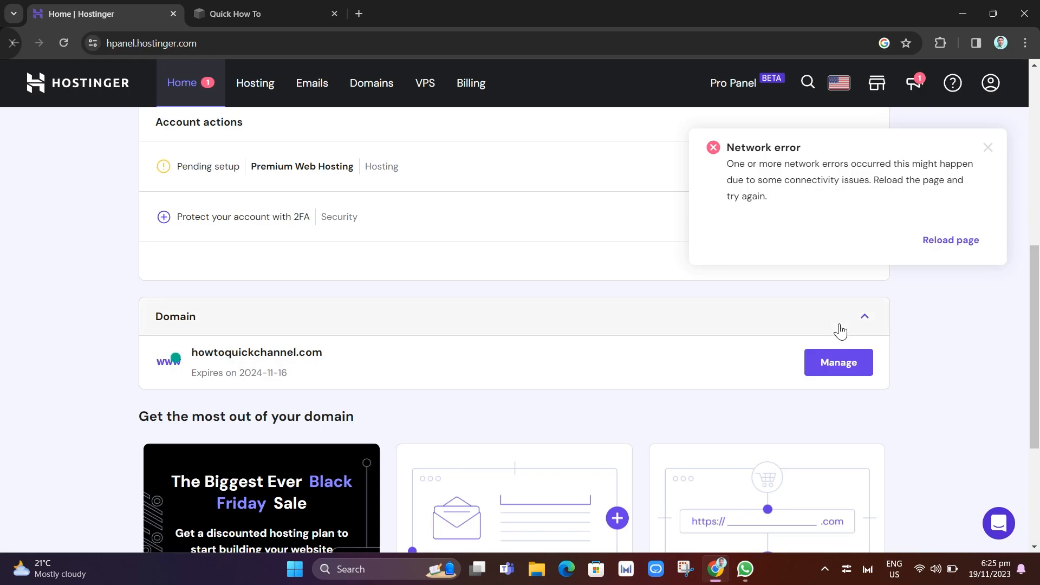
pyautogui.click(836, 364)
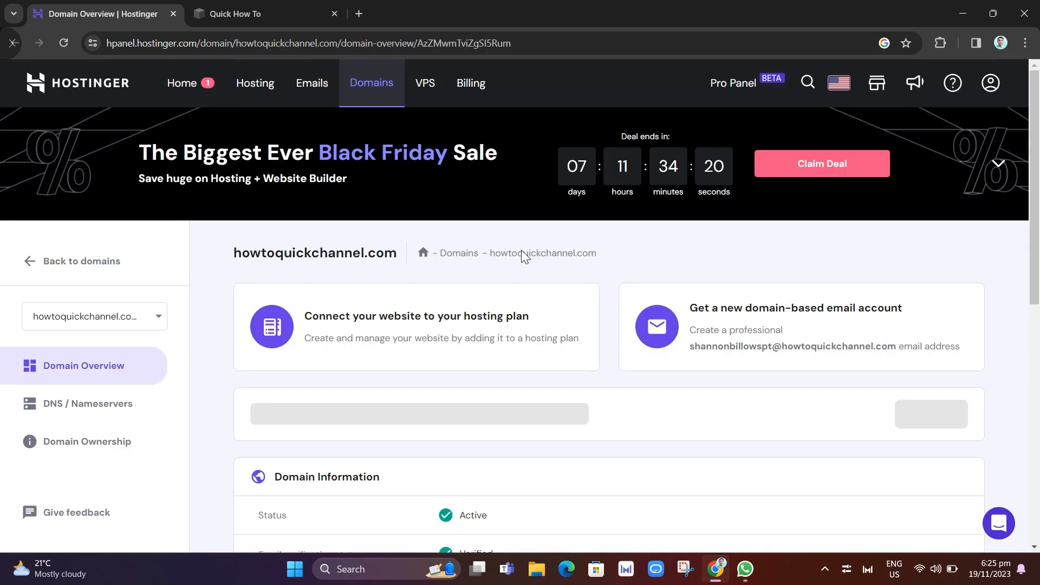
pyautogui.scroll(-6, 538, 366)
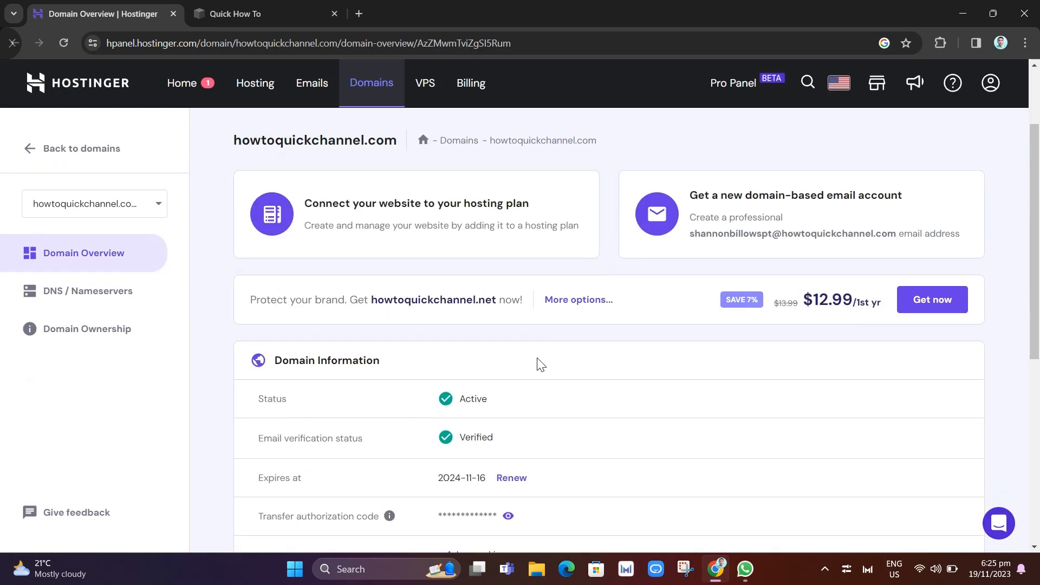
pyautogui.scroll(6, 535, 357)
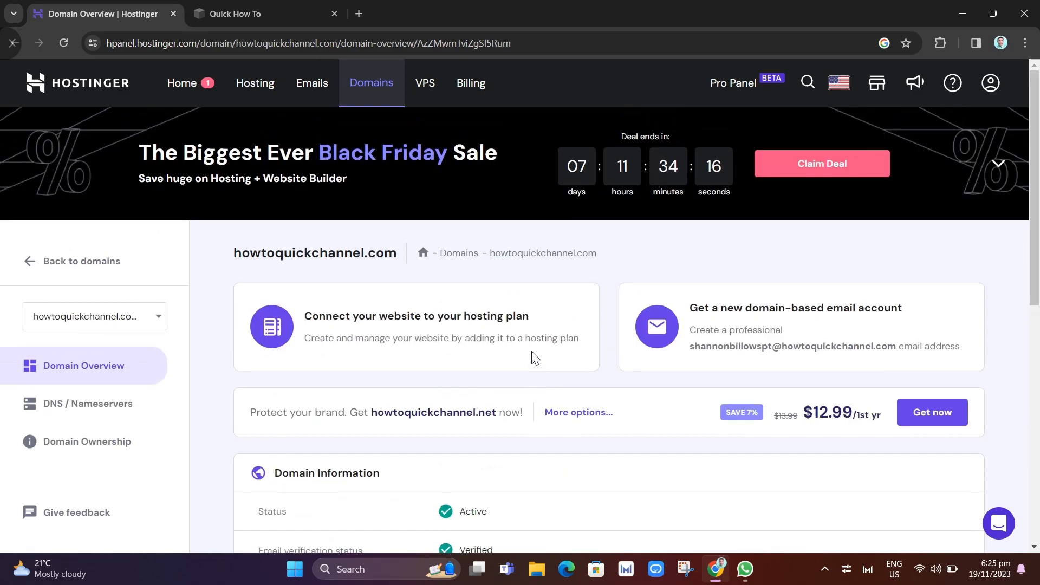
pyautogui.click(99, 404)
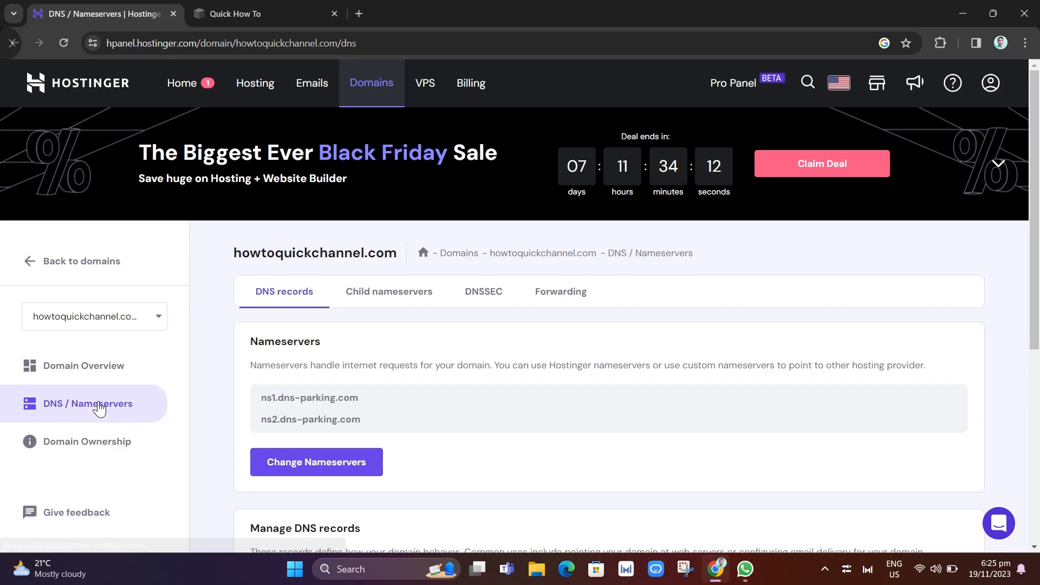
pyautogui.scroll(-5, 627, 405)
pyautogui.scroll(-9, 627, 405)
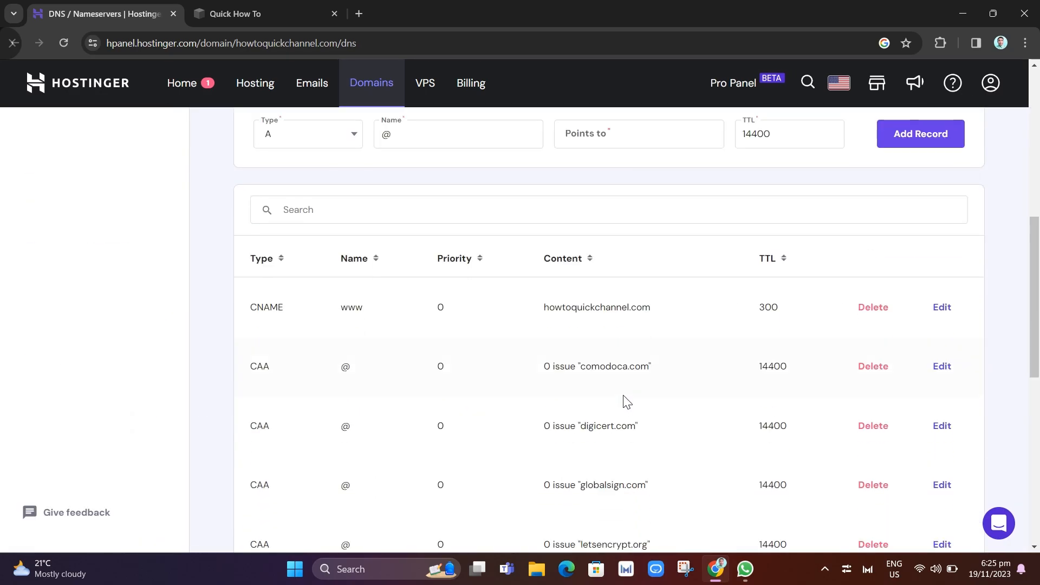
pyautogui.scroll(-2, 627, 401)
pyautogui.scroll(7, 627, 401)
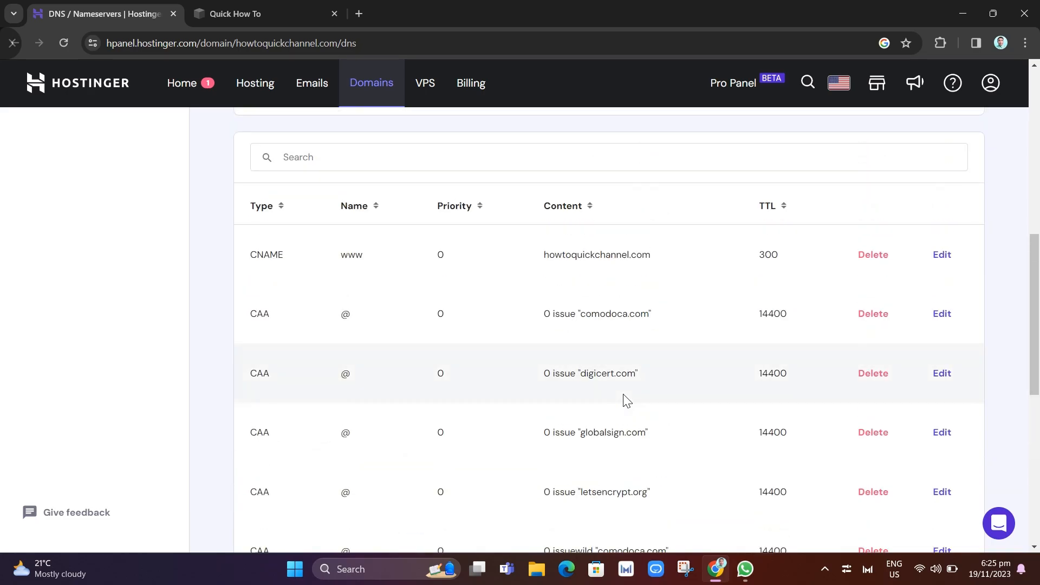
pyautogui.scroll(2, 627, 401)
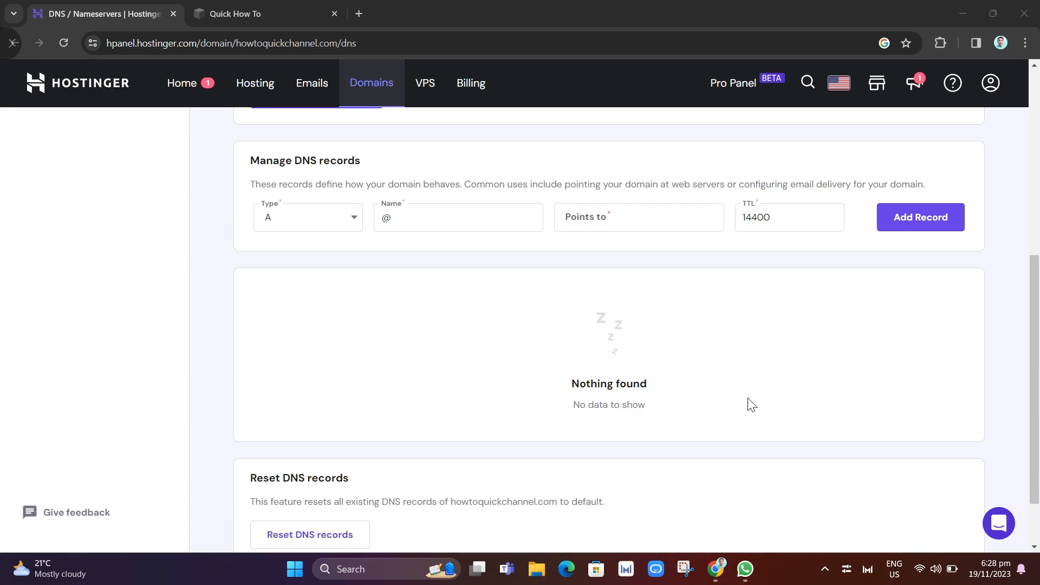
pyautogui.scroll(2, 721, 422)
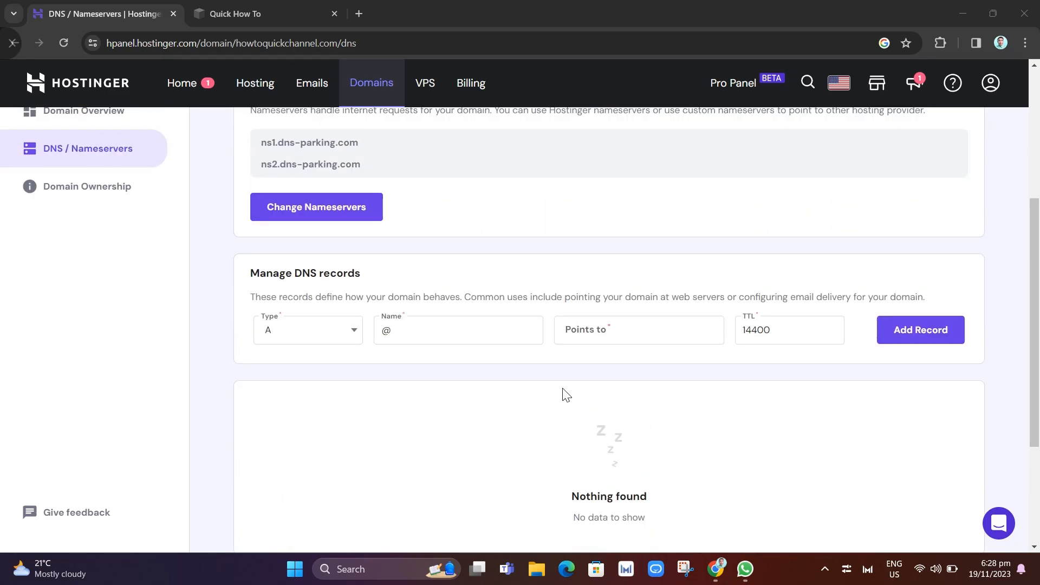
# Step: Copy the host of Squarespace's verify.squarespace.com record into the name of a new Hostinger DNS record
pyautogui.click(227, 11)
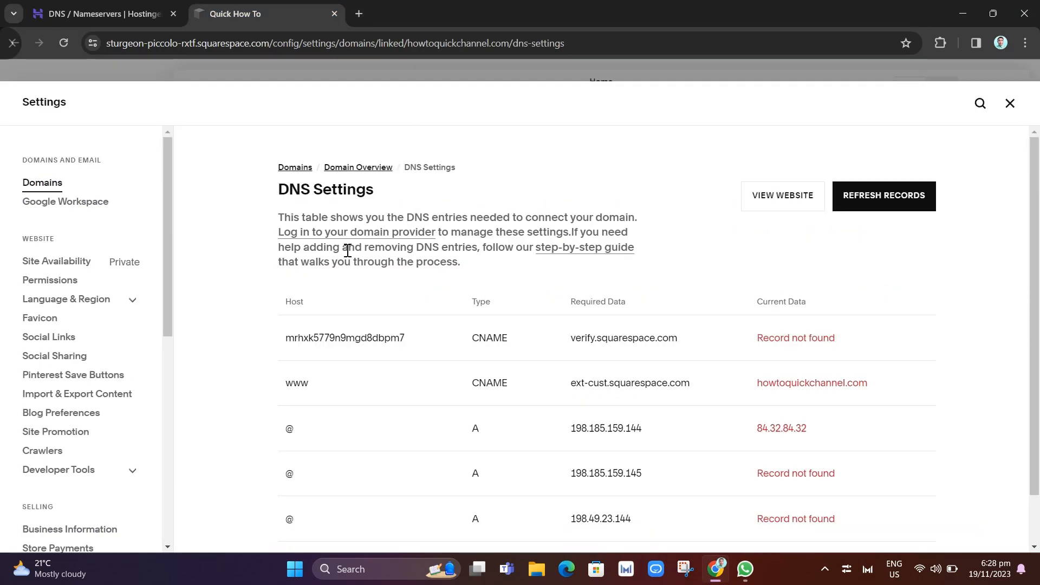
pyautogui.scroll(-1, 449, 325)
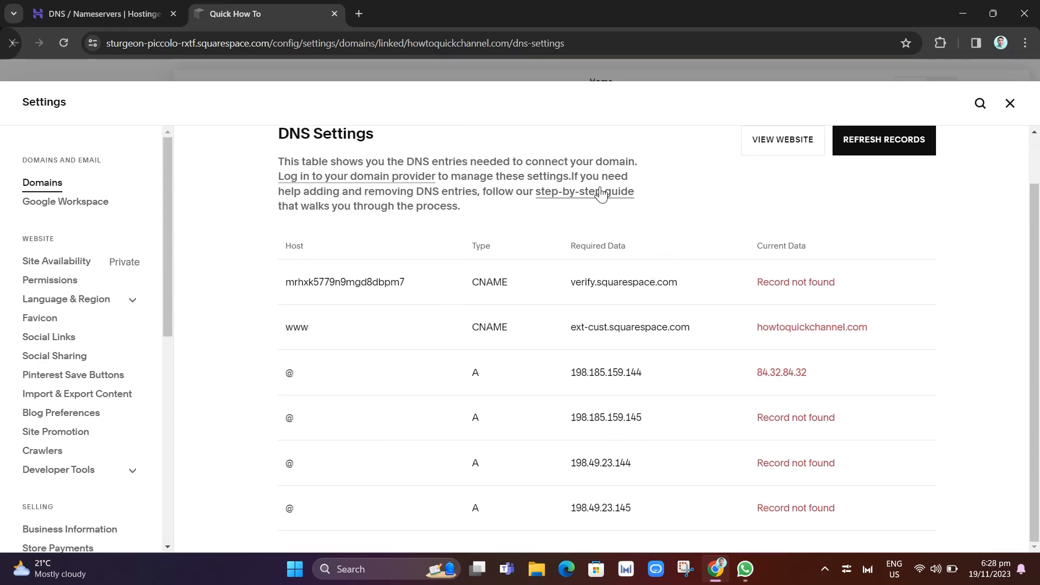
pyautogui.scroll(1, 559, 176)
pyautogui.moveTo(286, 336); pyautogui.dragTo(427, 347)
pyautogui.hotkey('ctrl', 'c')
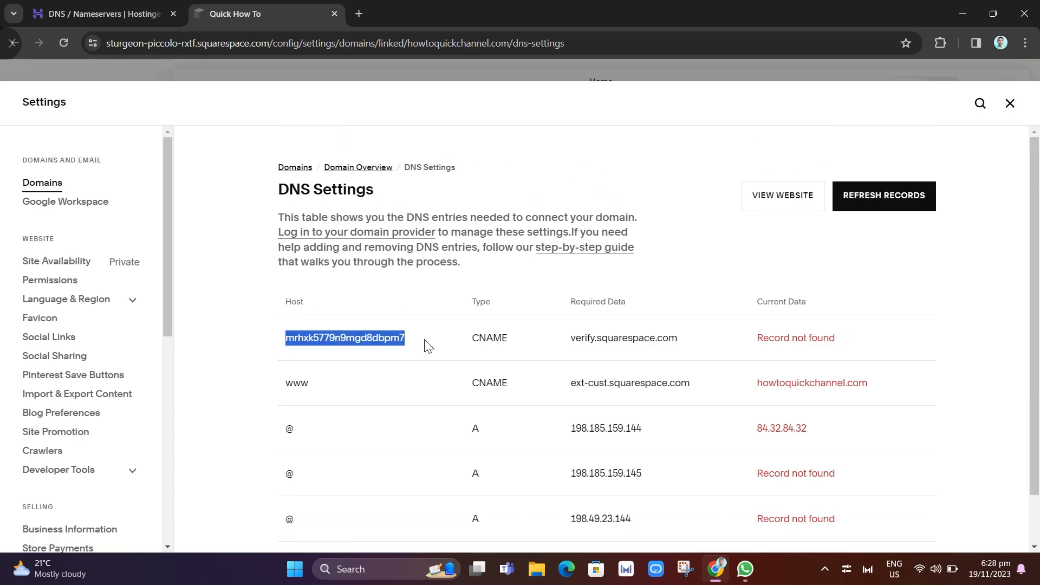
pyautogui.hotkey('ctrl', 'Tab')
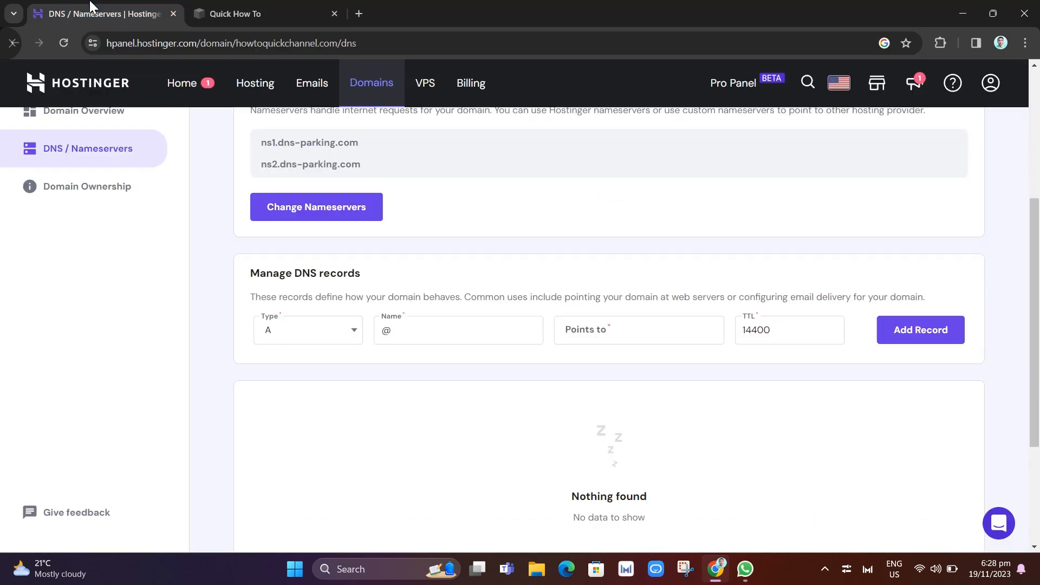
pyautogui.click(418, 337)
pyautogui.doubleClick(392, 332)
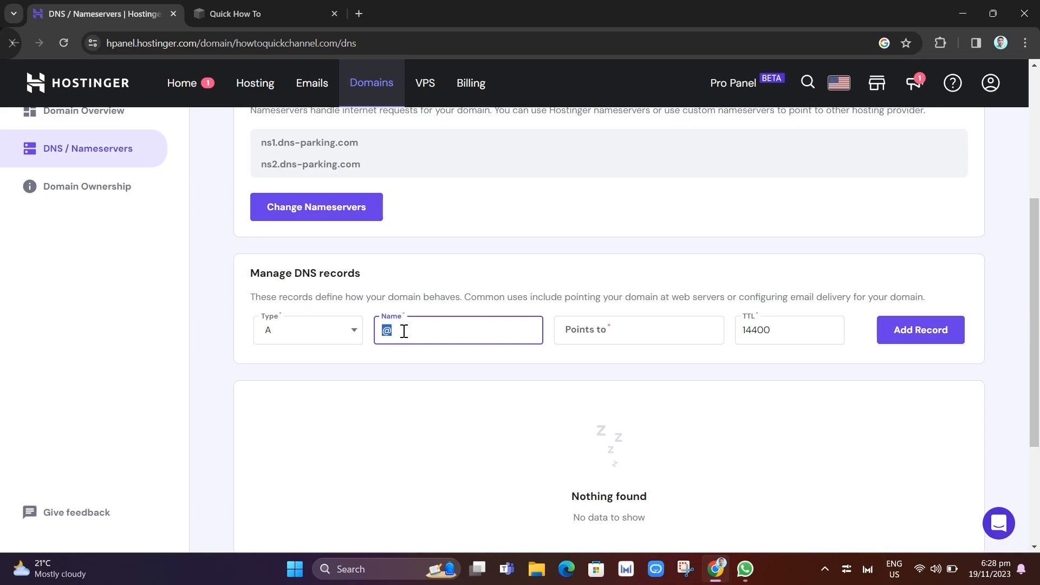
pyautogui.hotkey('ctrl', 'v')
# Step: Check the verification record's type in Squarespace and set the new Hostinger DNS record's type to CNAME
pyautogui.click(279, 13)
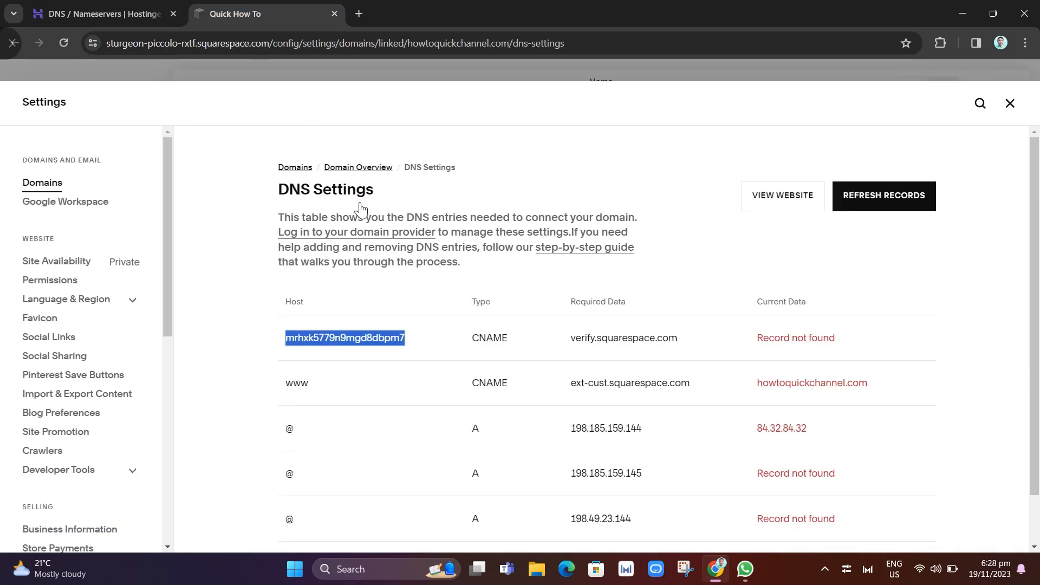
pyautogui.doubleClick(477, 334)
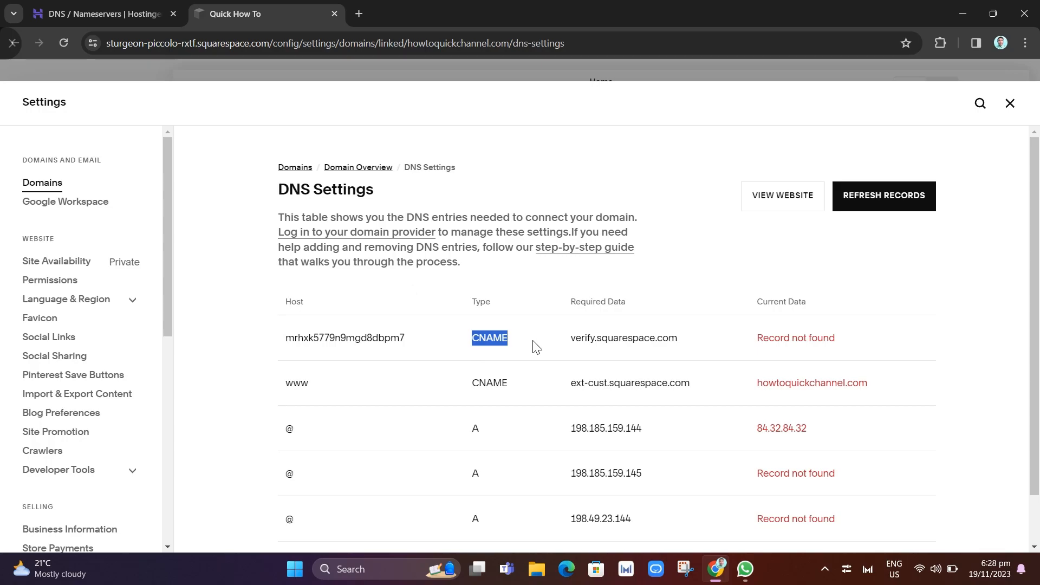
pyautogui.click(108, 14)
pyautogui.click(297, 329)
pyautogui.click(298, 333)
pyautogui.click(309, 333)
pyautogui.click(306, 447)
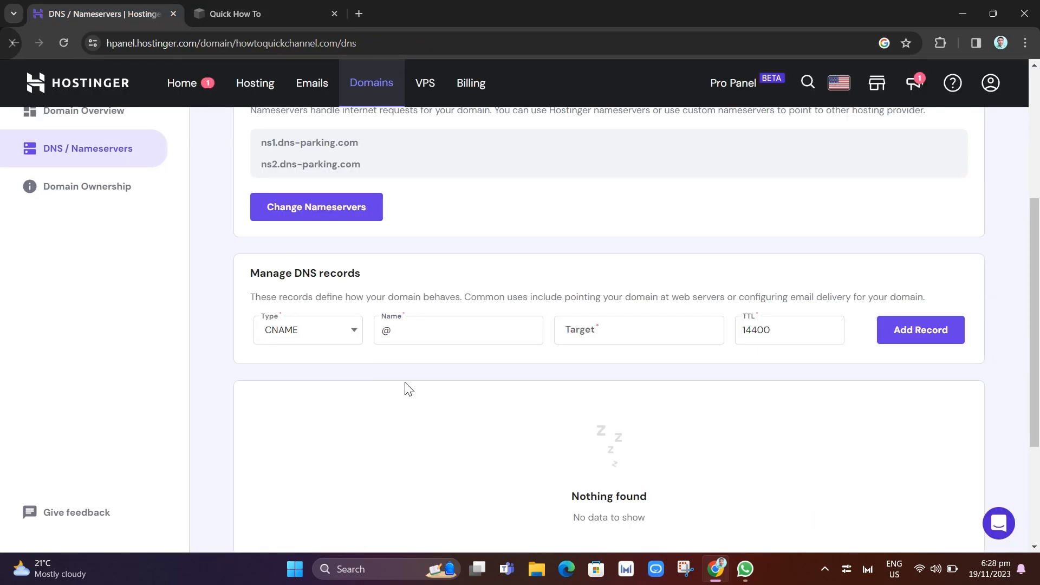
# Step: Copy the host of Squarespace's verify.squarespace.com record into the CNAME record's name in Hostinger, removing the leading @
pyautogui.click(444, 332)
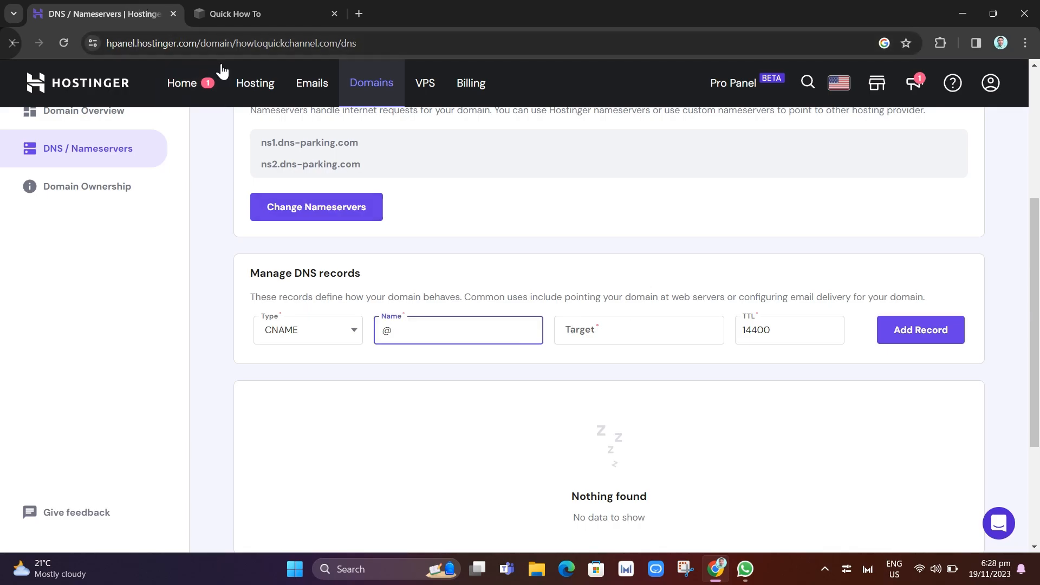
pyautogui.click(235, 8)
pyautogui.doubleClick(355, 338)
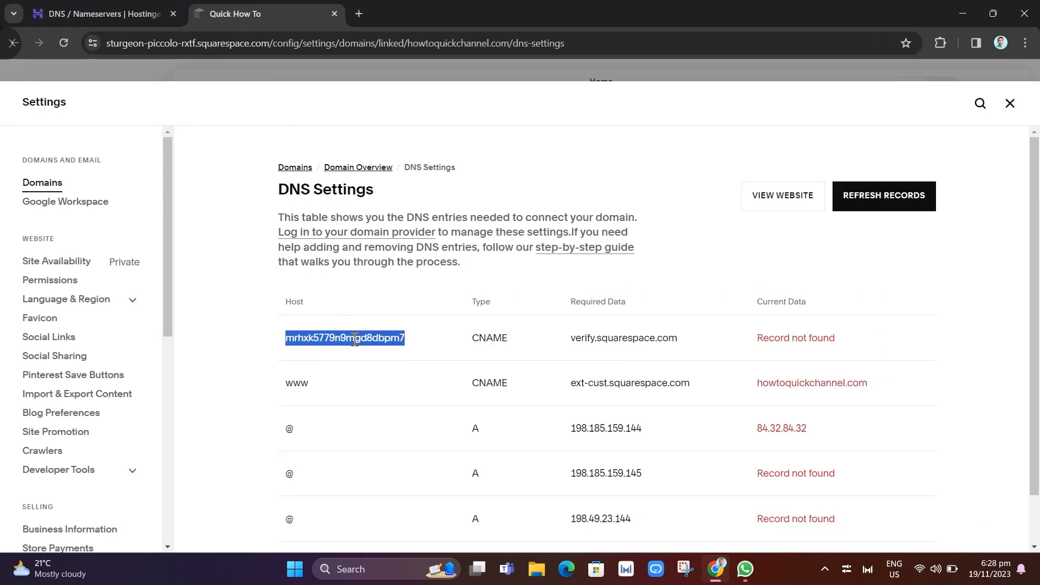
pyautogui.hotkey('ctrl', 'c')
pyautogui.hotkey('ctrl', 'shift', 'Tab')
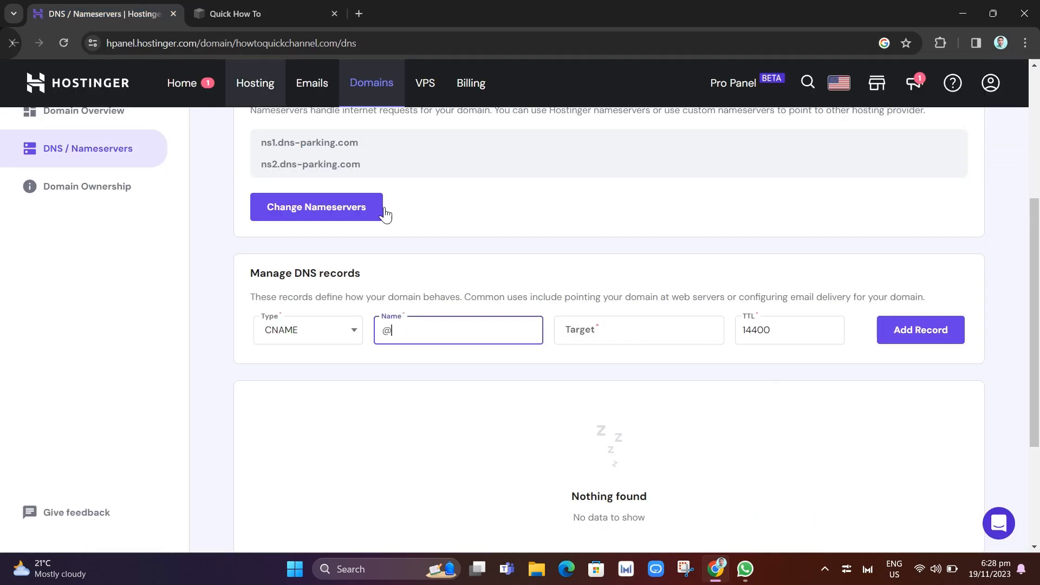
pyautogui.hotkey('ctrl', 'v')
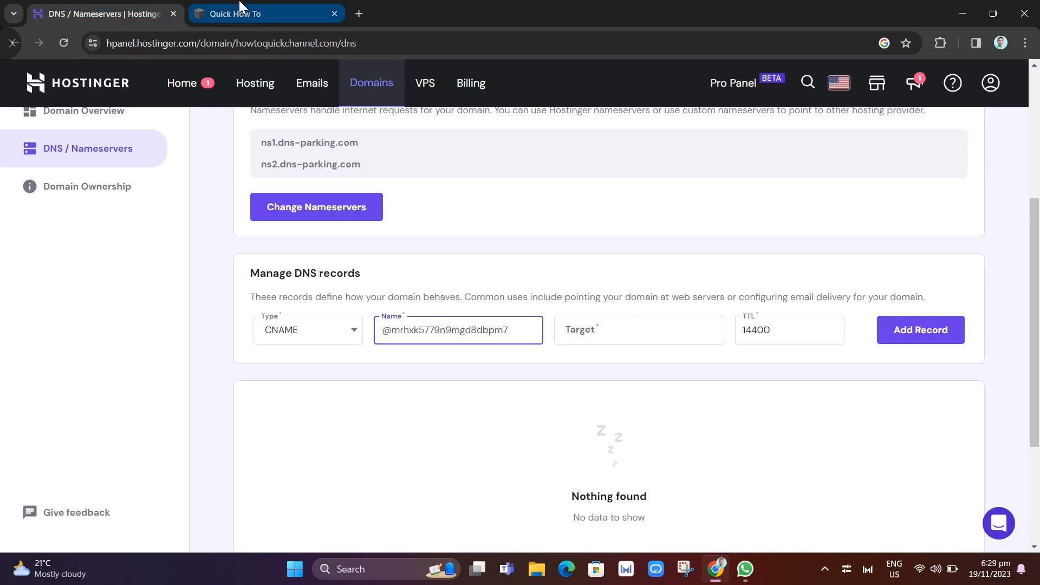
pyautogui.click(296, 13)
pyautogui.click(95, 14)
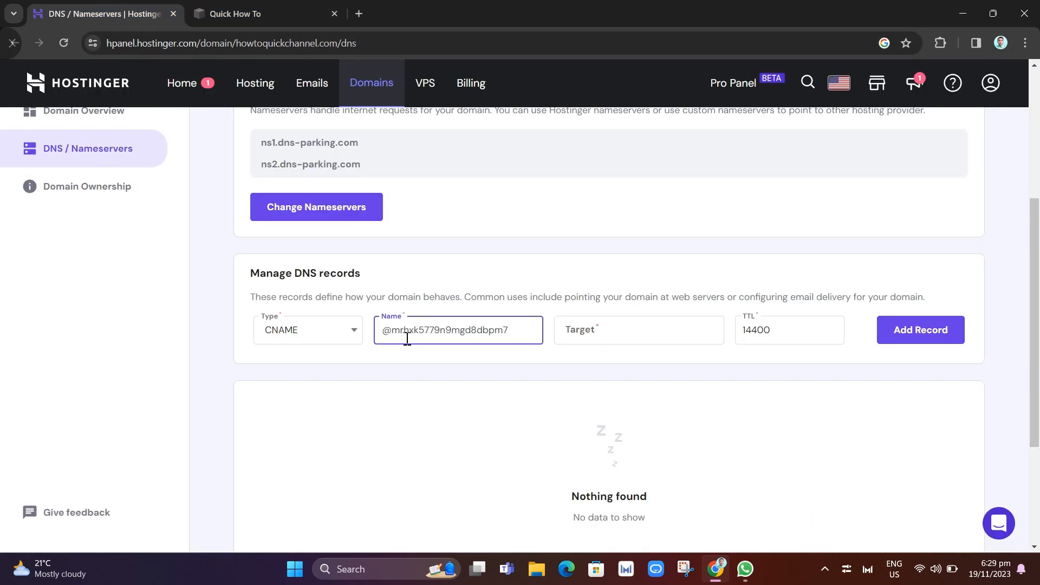
pyautogui.click(392, 331)
pyautogui.press('BackSpace')
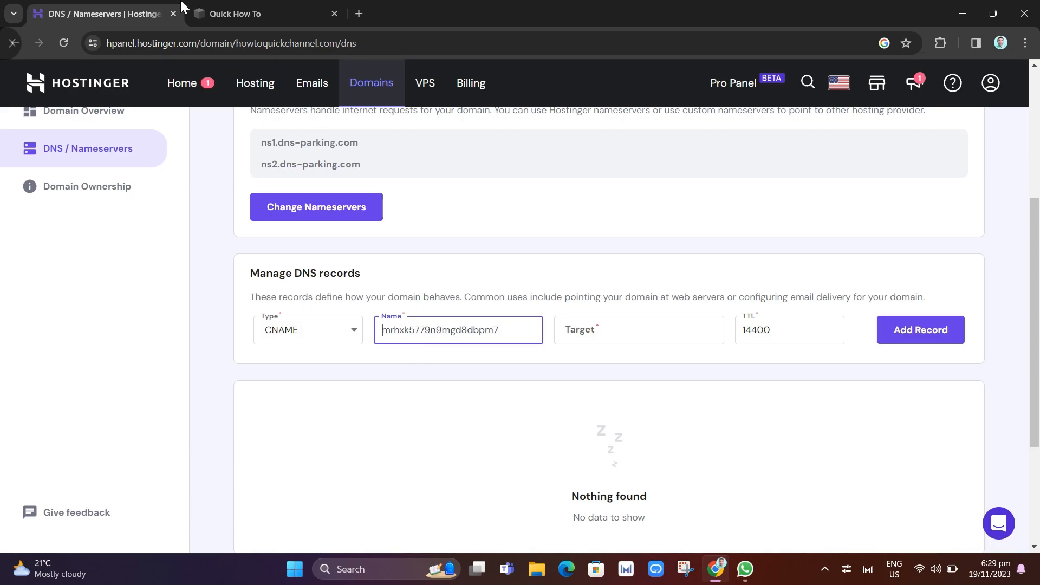
# Step: Copy verify.squarespace.com from Squarespace into the CNAME record's target in Hostinger and add the record
pyautogui.click(221, 6)
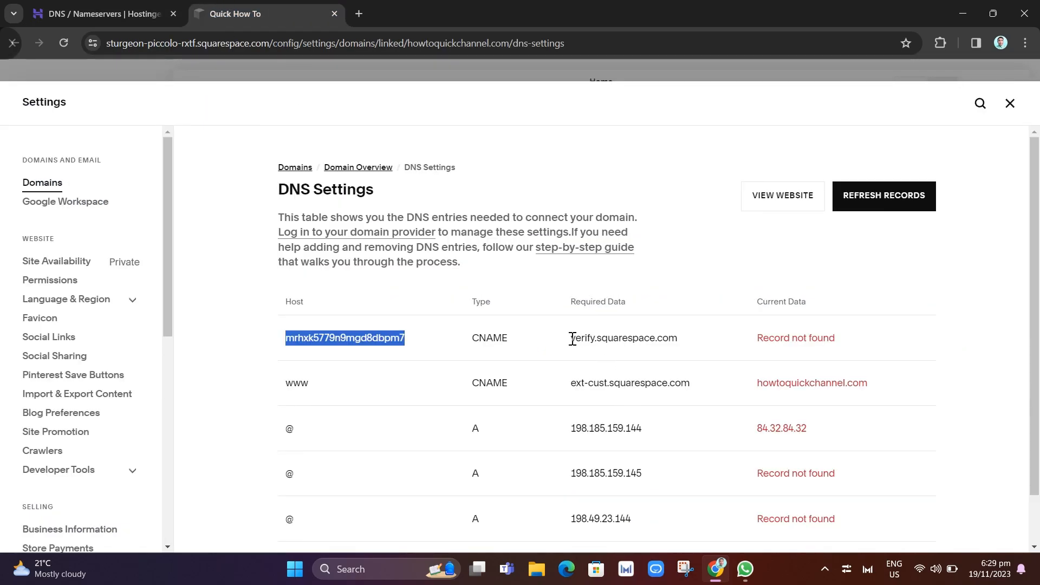
pyautogui.moveTo(573, 340); pyautogui.dragTo(717, 347)
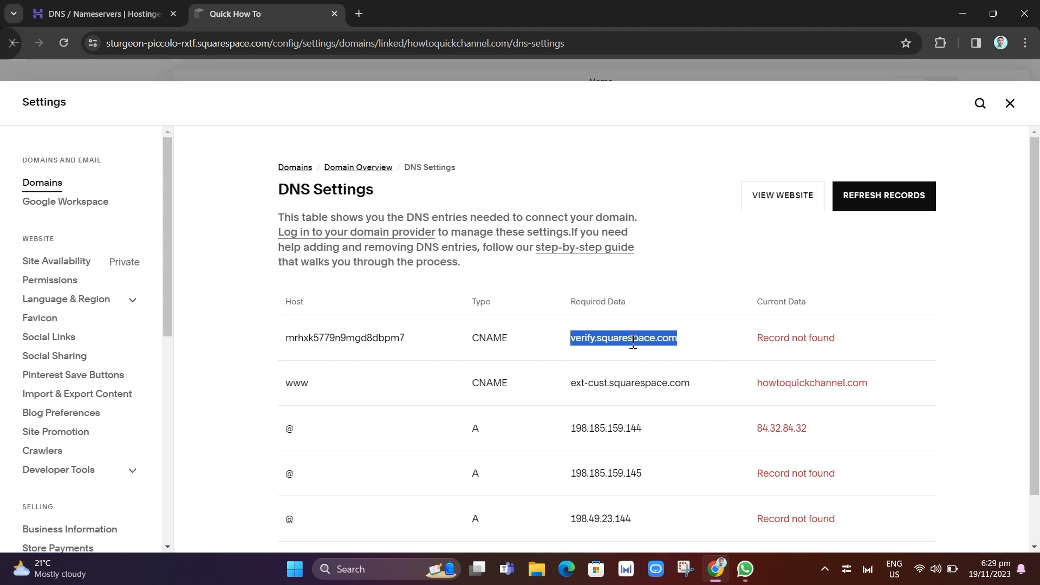
pyautogui.click(131, 7)
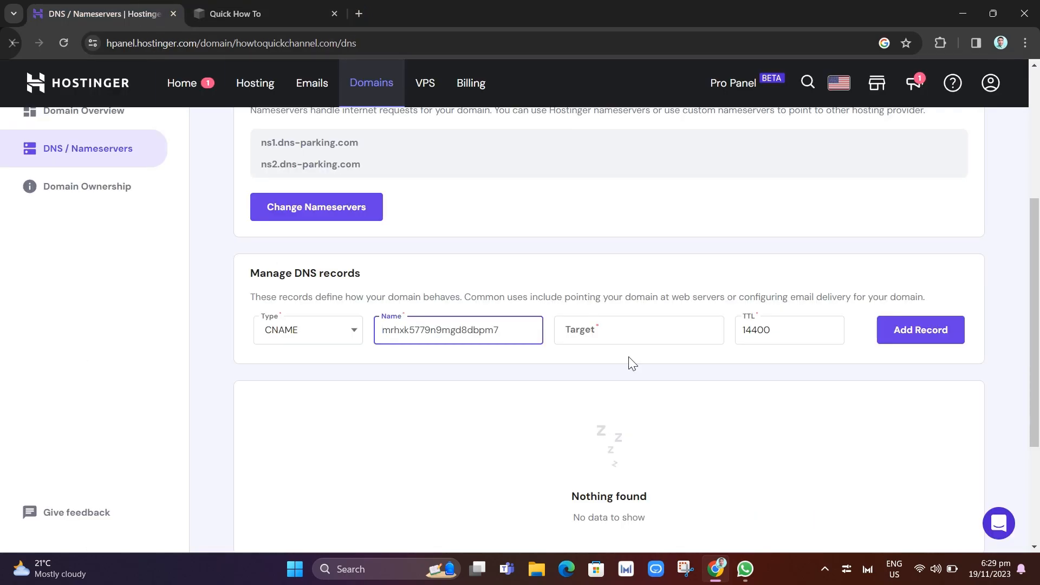
pyautogui.click(611, 330)
pyautogui.hotkey('ctrl', 'v')
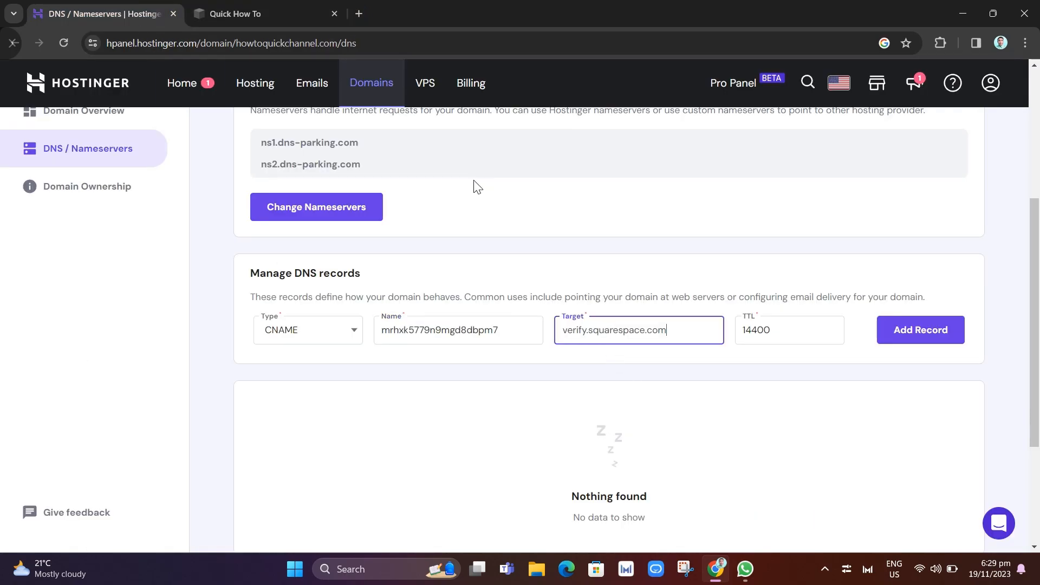
pyautogui.click(277, 8)
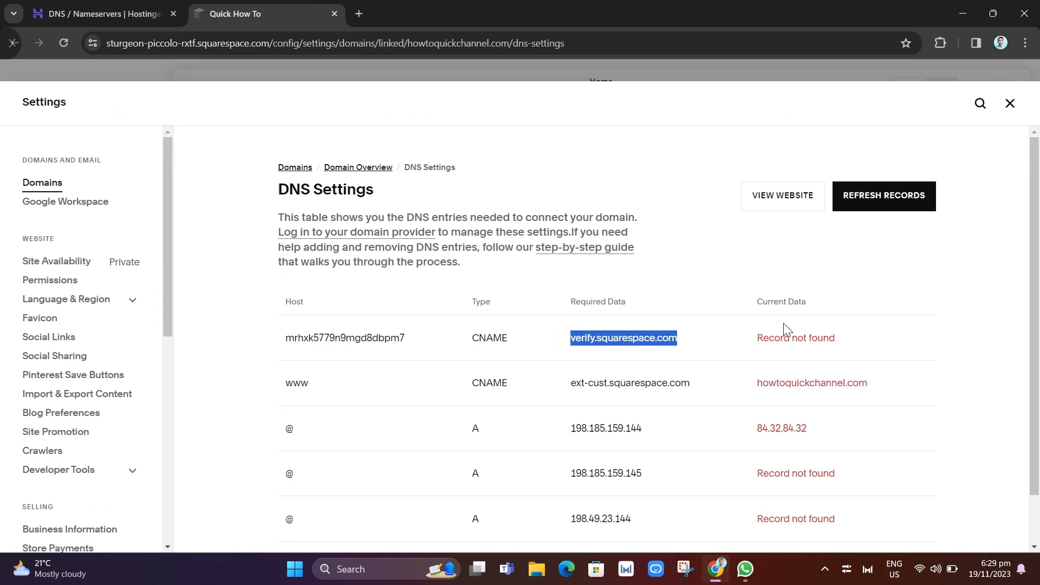
pyautogui.hotkey('ctrl', 'Tab')
pyautogui.click(917, 331)
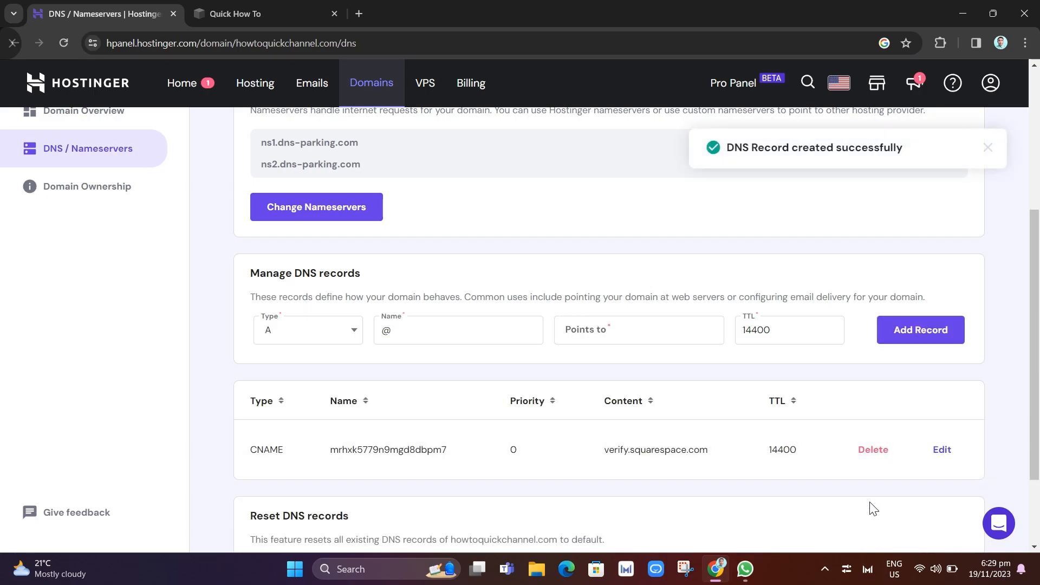
# Step: Check Squarespace's www entry and set the type of the next Hostinger DNS record to CNAME
pyautogui.click(237, 6)
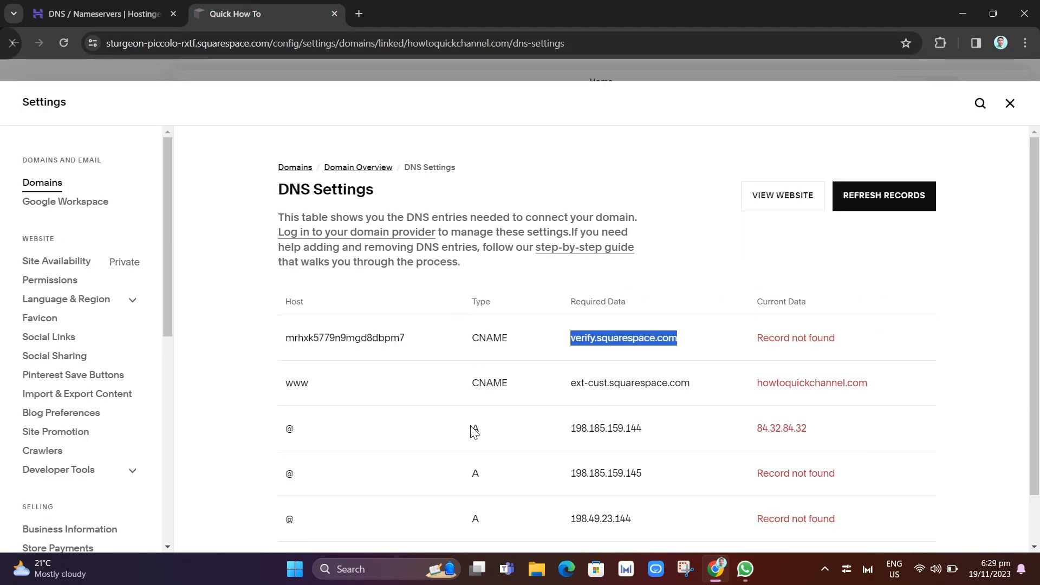
pyautogui.click(131, 7)
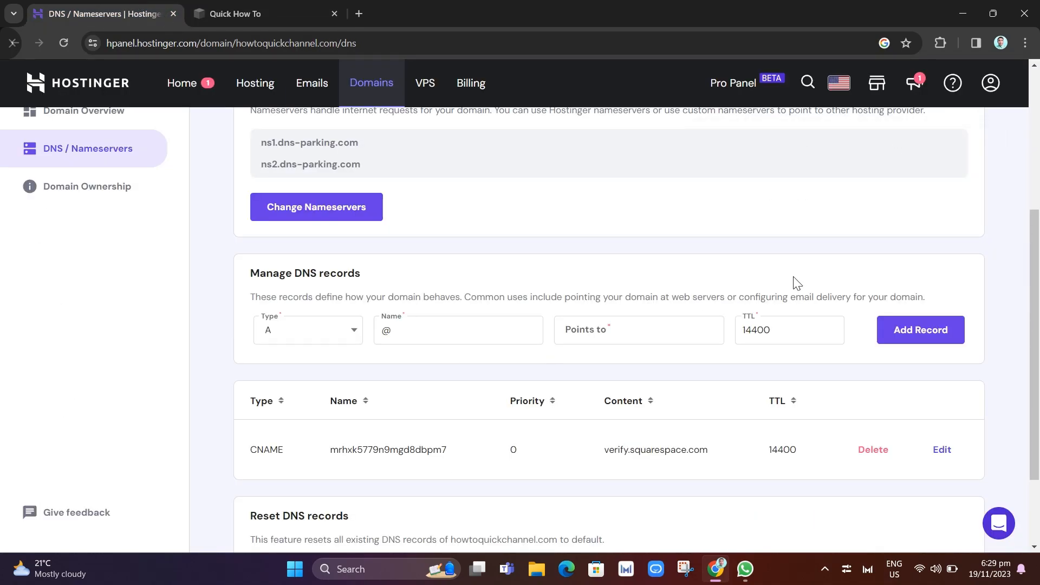
pyautogui.click(239, 11)
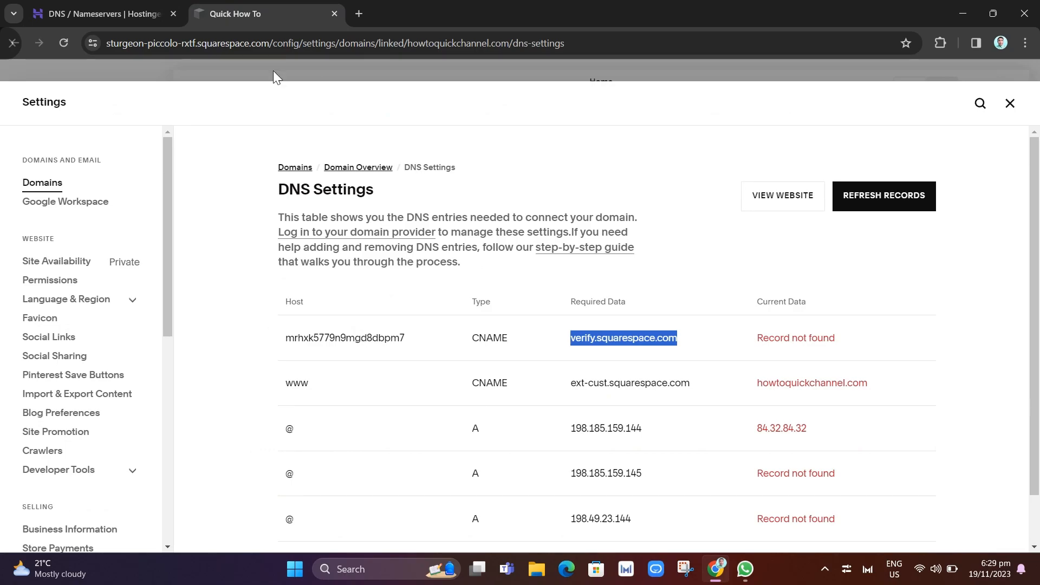
pyautogui.click(111, 13)
pyautogui.click(337, 331)
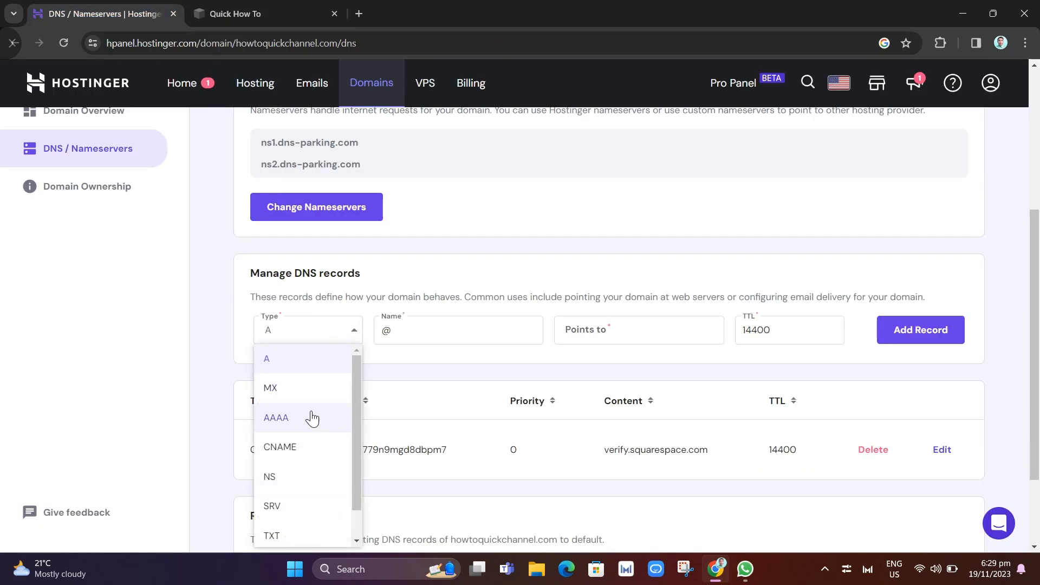
pyautogui.click(315, 448)
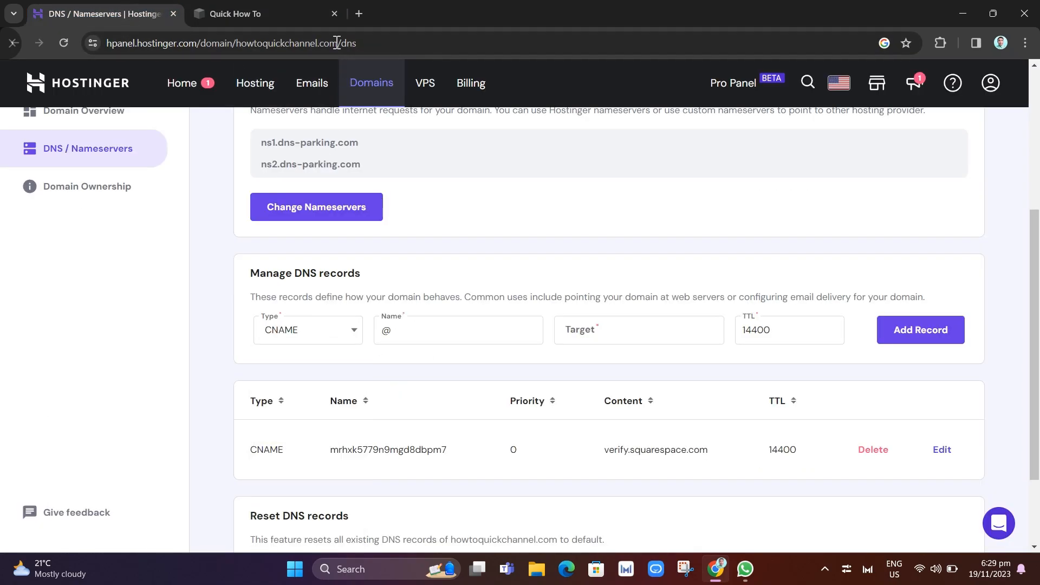
# Step: Copy Squarespace's www host and ext-cust.squarespace.com into the name and target of the new Hostinger CNAME record
pyautogui.click(254, 14)
pyautogui.doubleClick(297, 383)
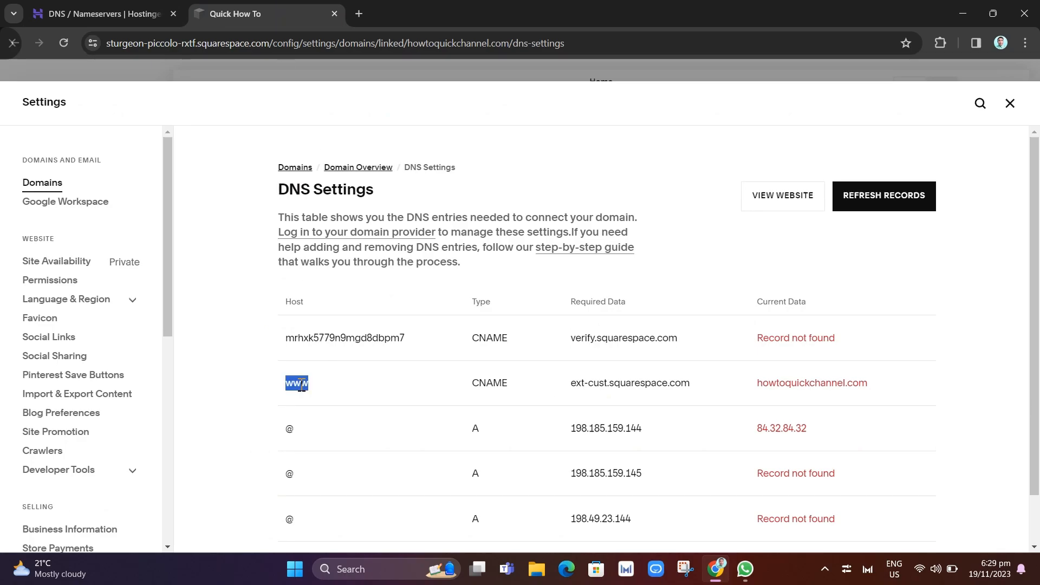
pyautogui.click(92, 12)
pyautogui.click(428, 339)
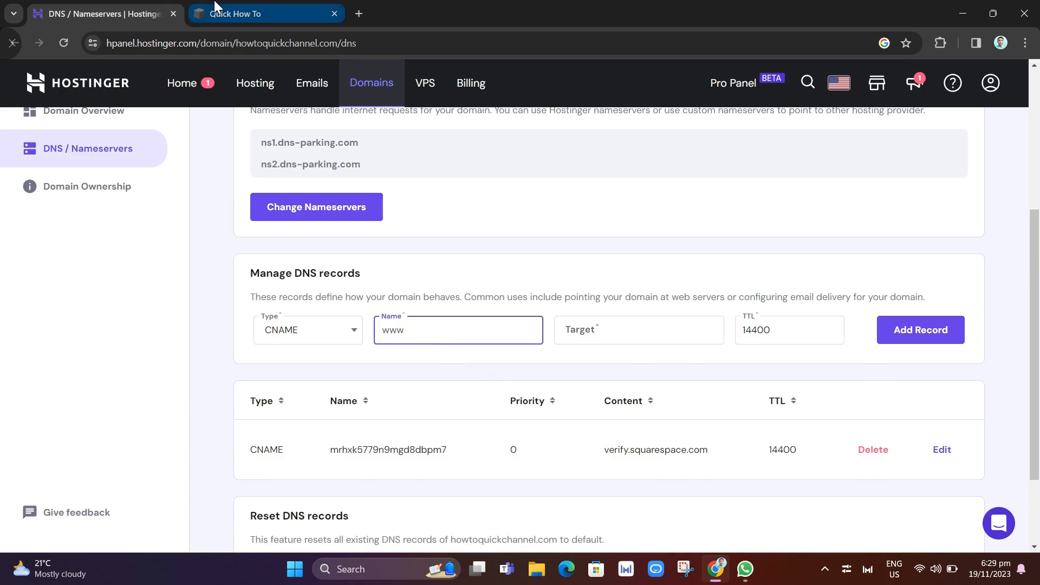
pyautogui.click(234, 14)
pyautogui.moveTo(570, 388); pyautogui.dragTo(698, 395)
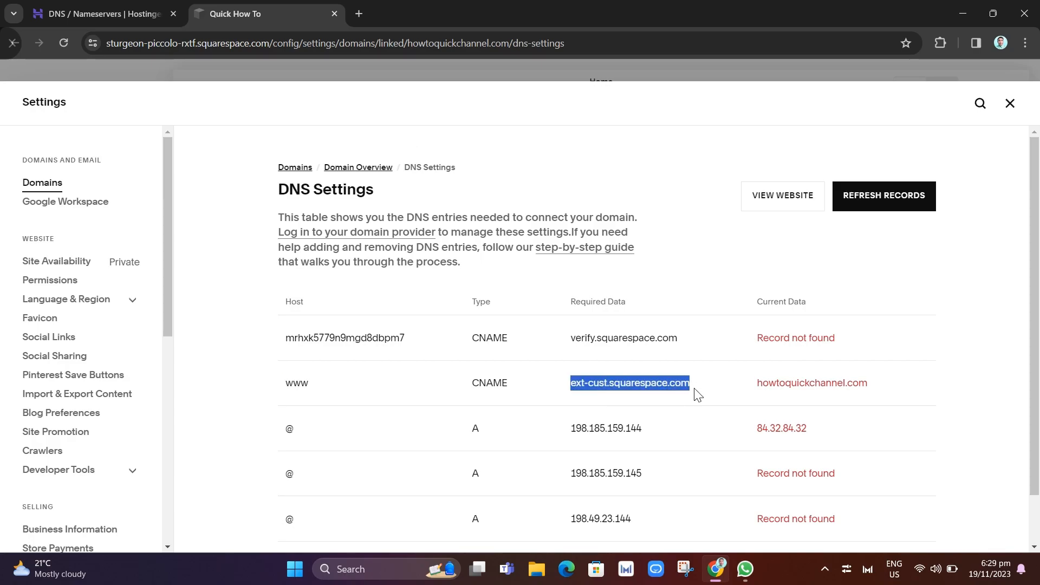
pyautogui.hotkey('ctrl', 'shift', 'Tab')
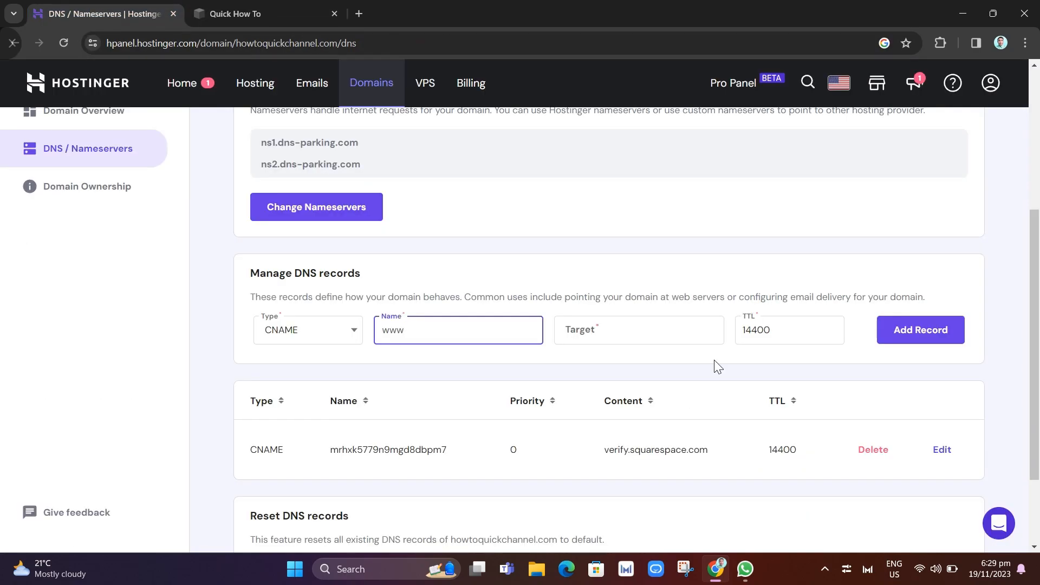
pyautogui.click(639, 325)
pyautogui.hotkey('ctrl', 'v')
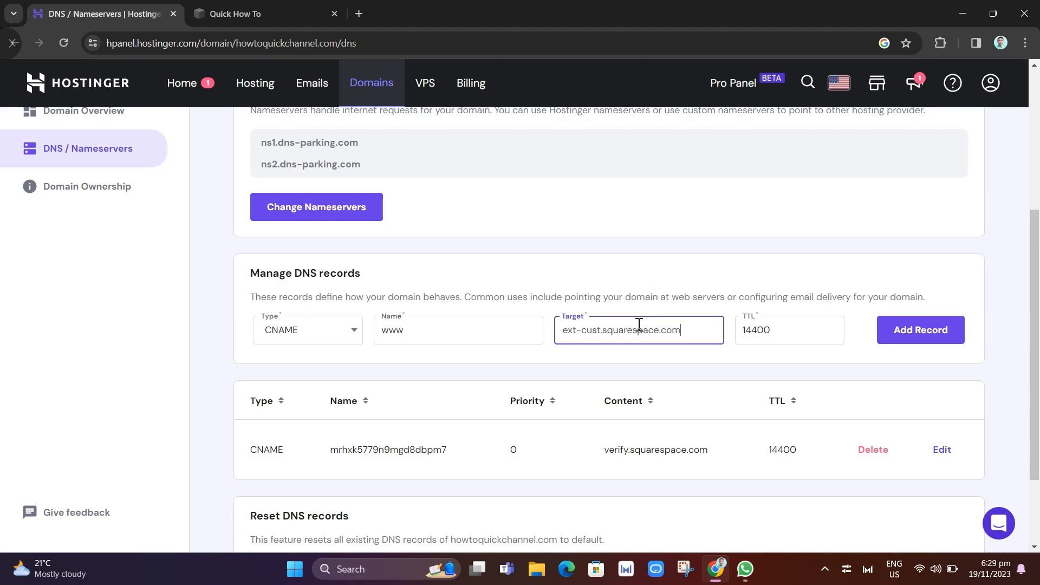
# Step: Try to add the www record with Squarespace's current data, howtoquickchannel.com, as its TTL
pyautogui.click(235, 14)
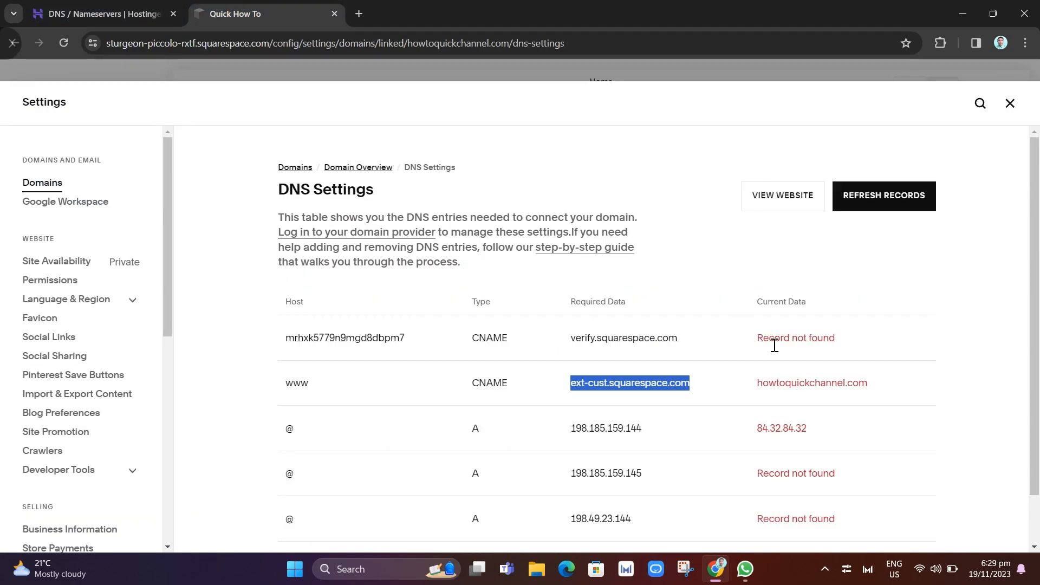
pyautogui.moveTo(757, 383); pyautogui.dragTo(899, 398)
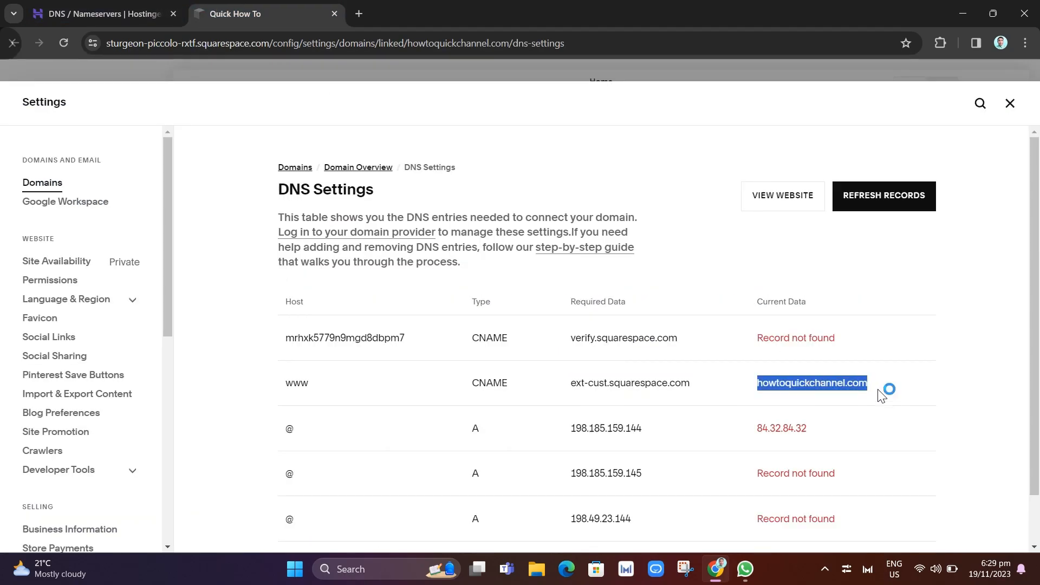
pyautogui.click(103, 14)
pyautogui.doubleClick(778, 329)
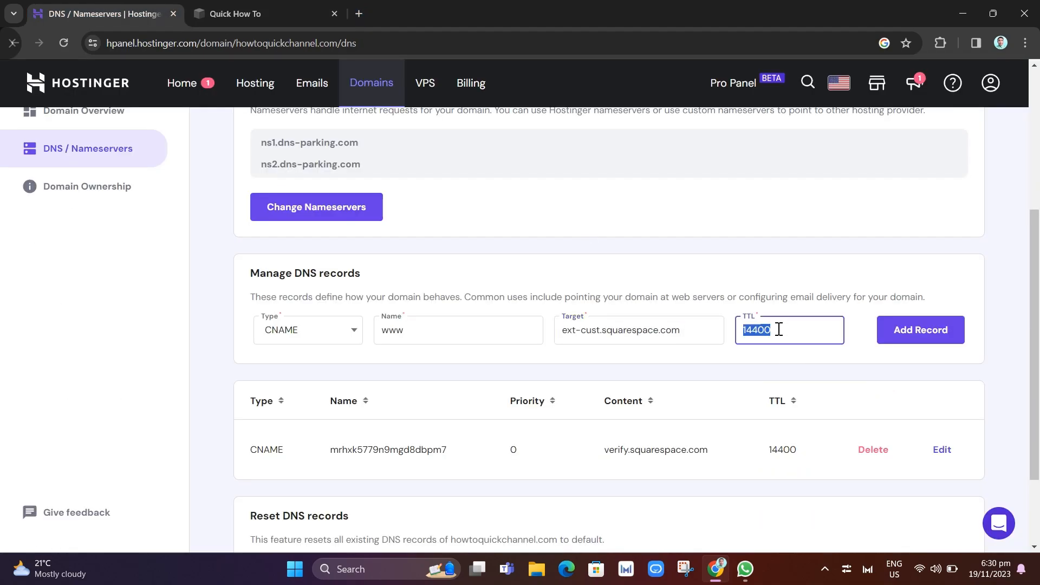
pyautogui.hotkey('ctrl', 'v')
pyautogui.click(934, 332)
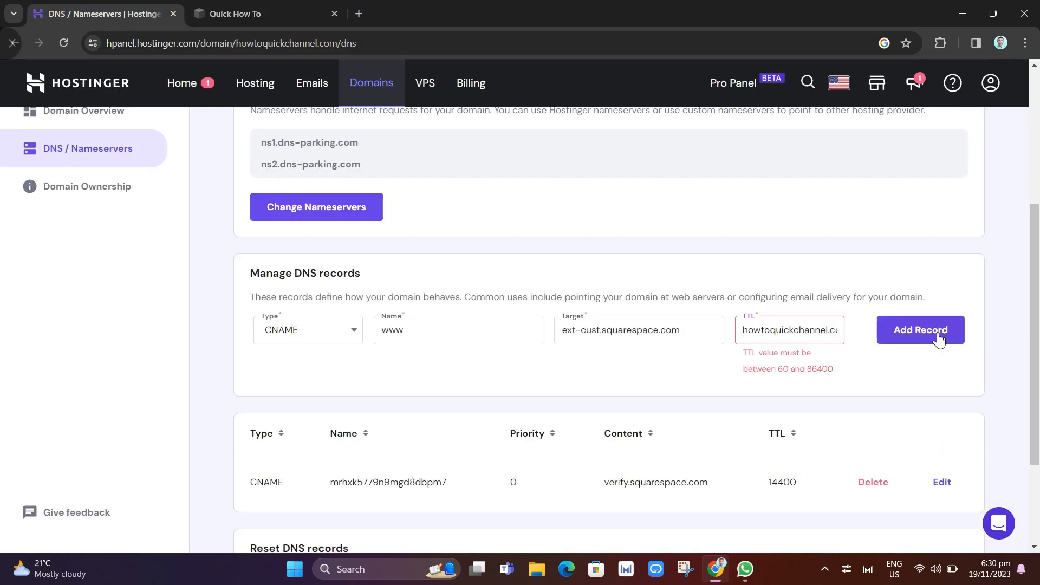
# Step: Clear the TTL entry of the www record and add the record in Hostinger
pyautogui.doubleClick(807, 325)
pyautogui.press('BackSpace')
pyautogui.press('BackSpace')
pyautogui.press('BackSpace')
pyautogui.press('BackSpace')
pyautogui.click(780, 358)
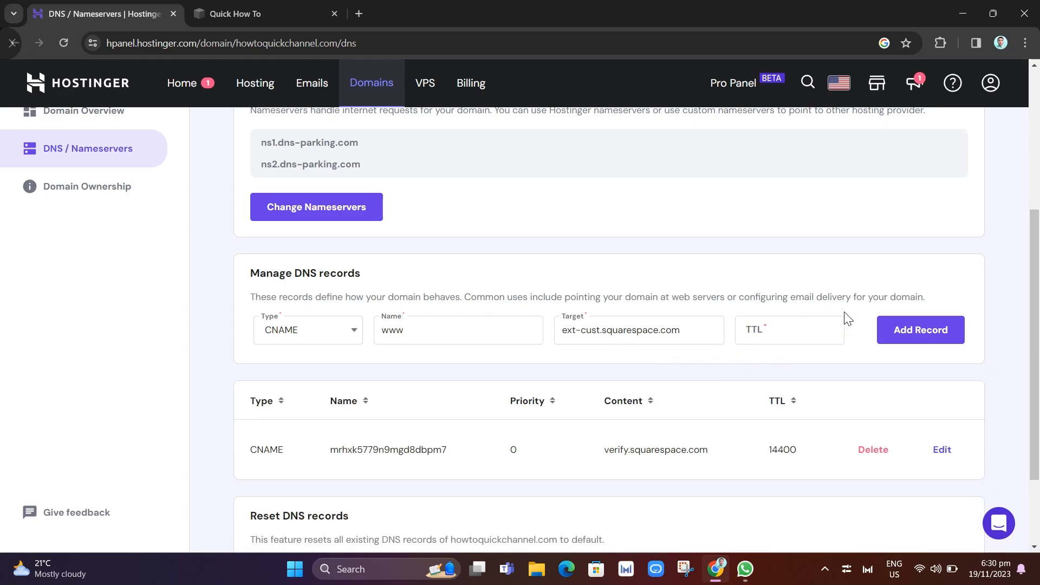
pyautogui.click(921, 331)
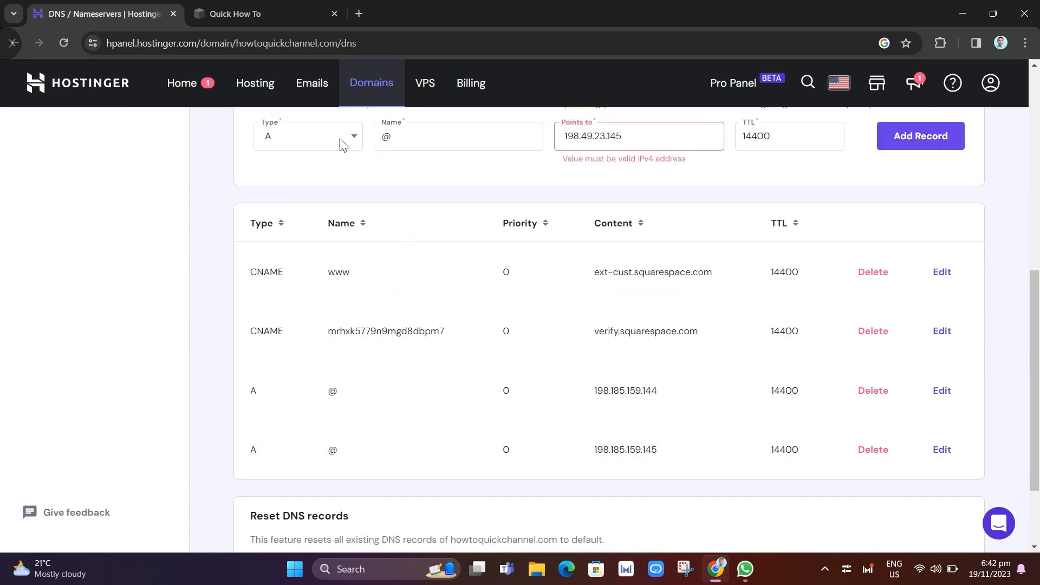
# Step: Switch to Squarespace's DNS settings and refresh the domain's records
pyautogui.click(269, 8)
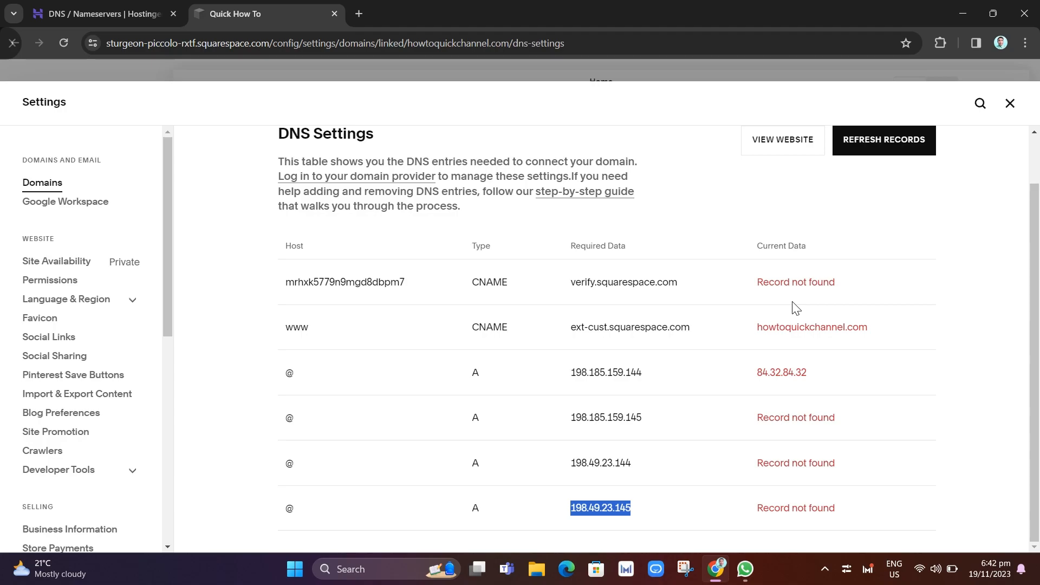
pyautogui.click(906, 144)
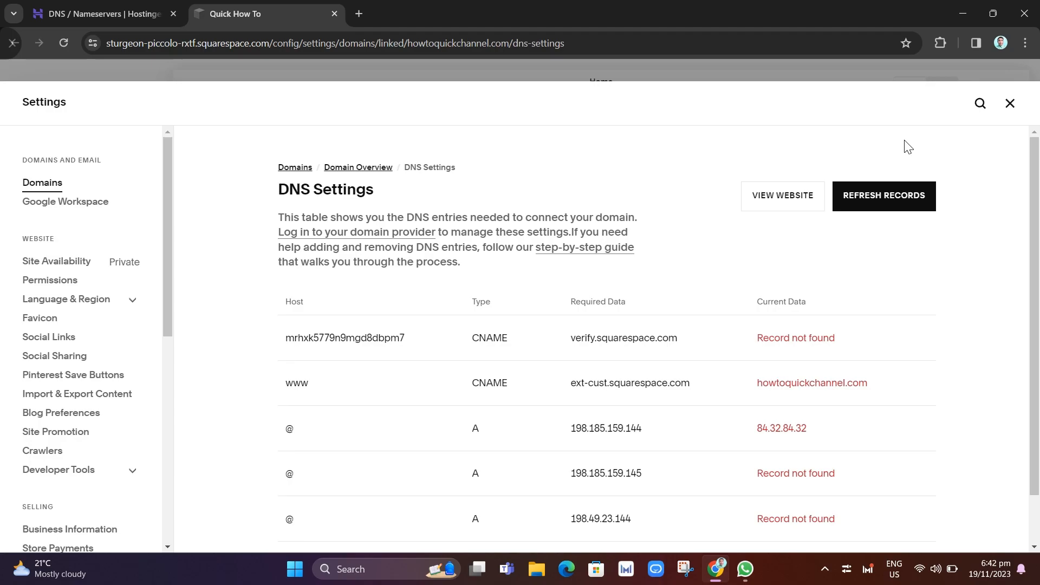
pyautogui.scroll(-2, 905, 162)
# Step: Compare the DNS records added in Hostinger with the entries Squarespace requires for the domain
pyautogui.click(100, 13)
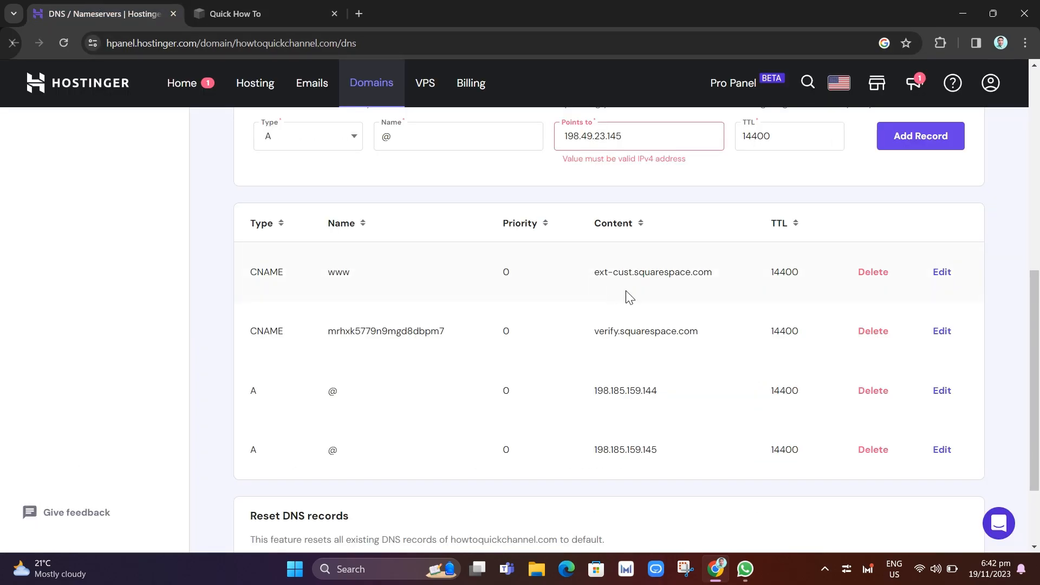
pyautogui.click(244, 12)
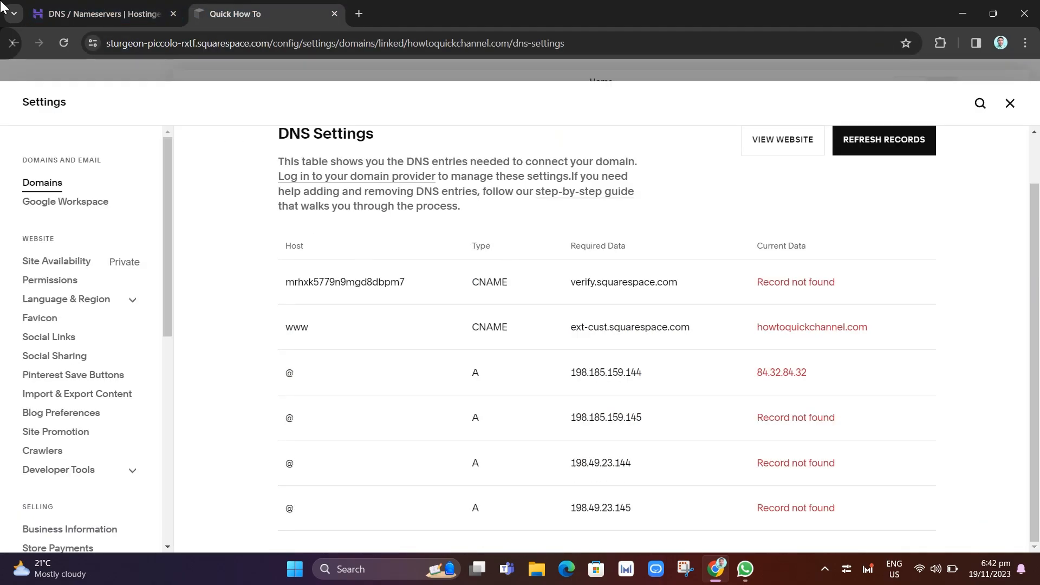
pyautogui.click(100, 13)
pyautogui.scroll(-2, 639, 423)
pyautogui.scroll(10, 672, 455)
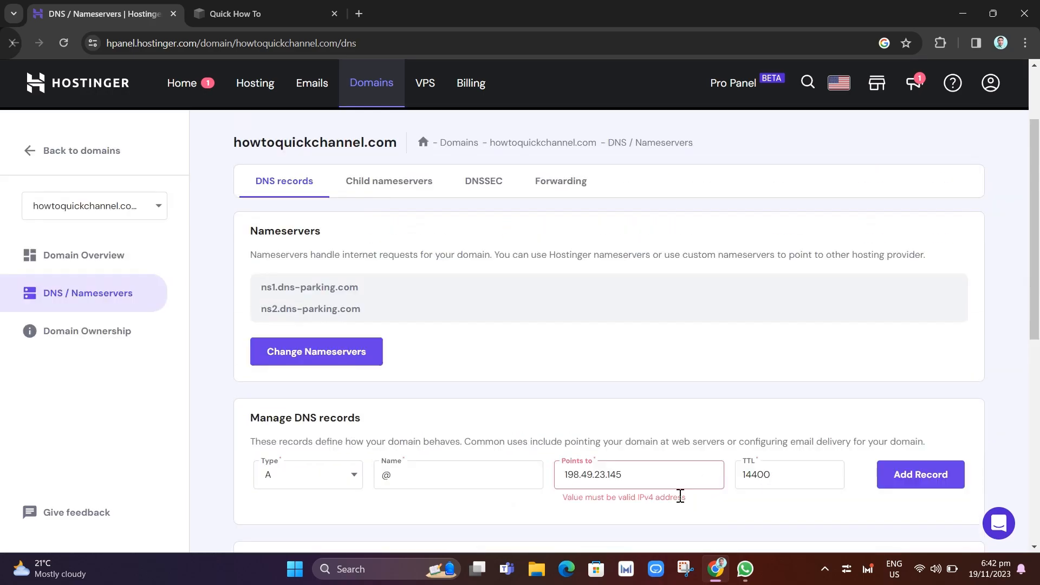
pyautogui.click(320, 14)
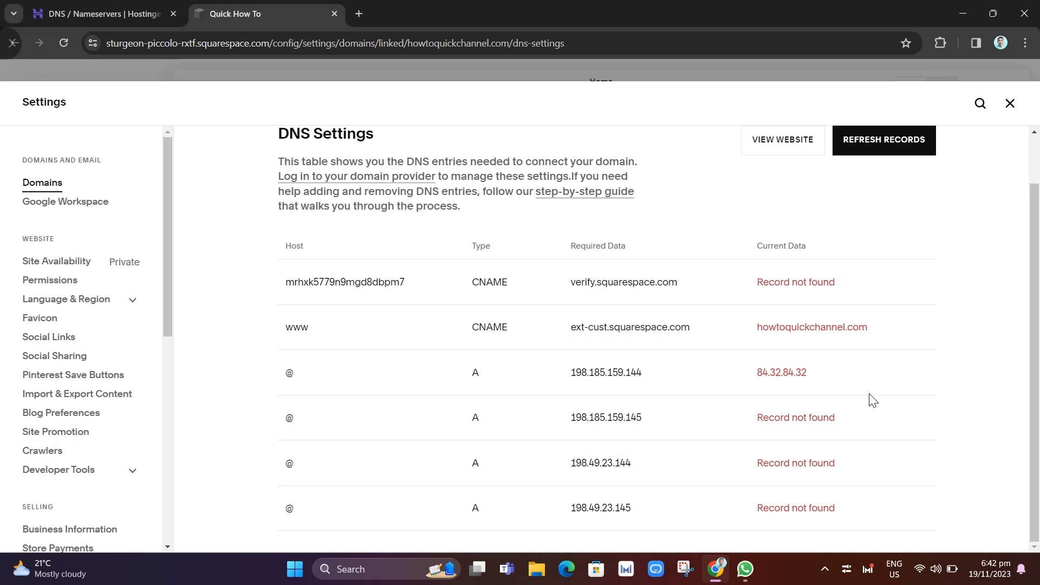
pyautogui.click(103, 14)
pyautogui.scroll(-10, 639, 255)
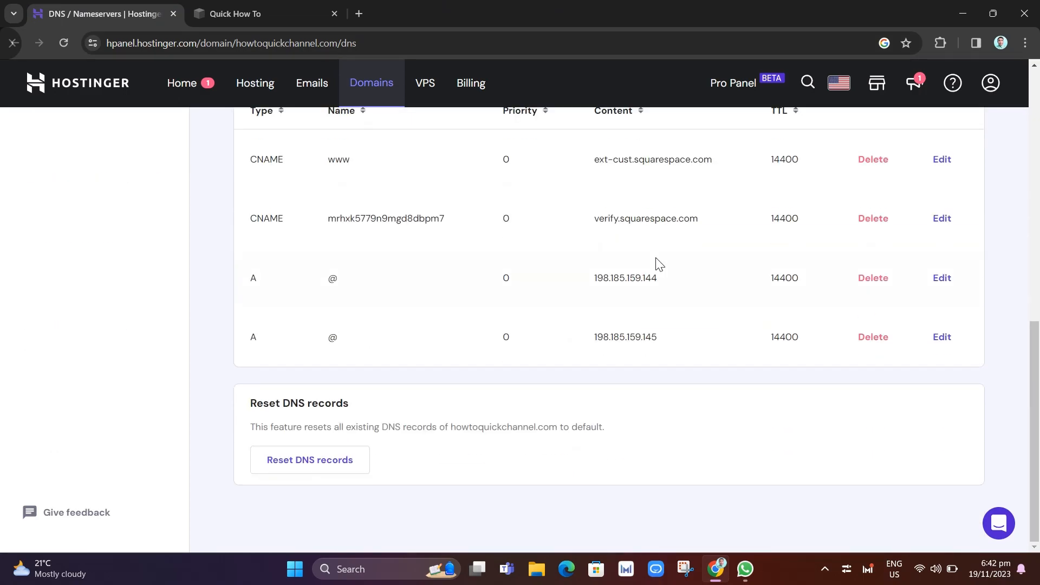
# Step: Switch to Squarespace's DNS settings for the domain and view the connected website
pyautogui.hotkey('ctrl', 'Tab')
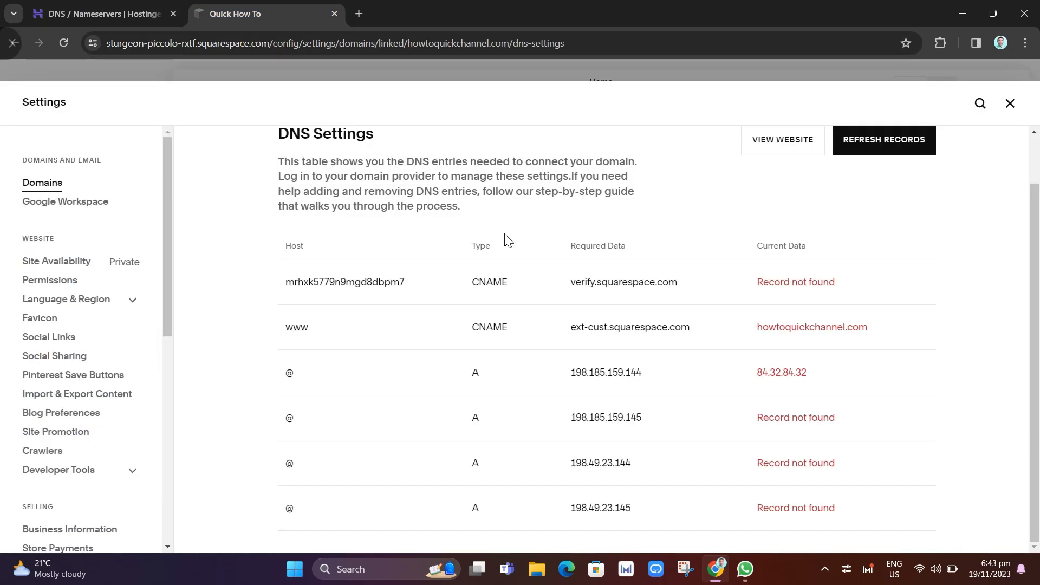
pyautogui.click(776, 142)
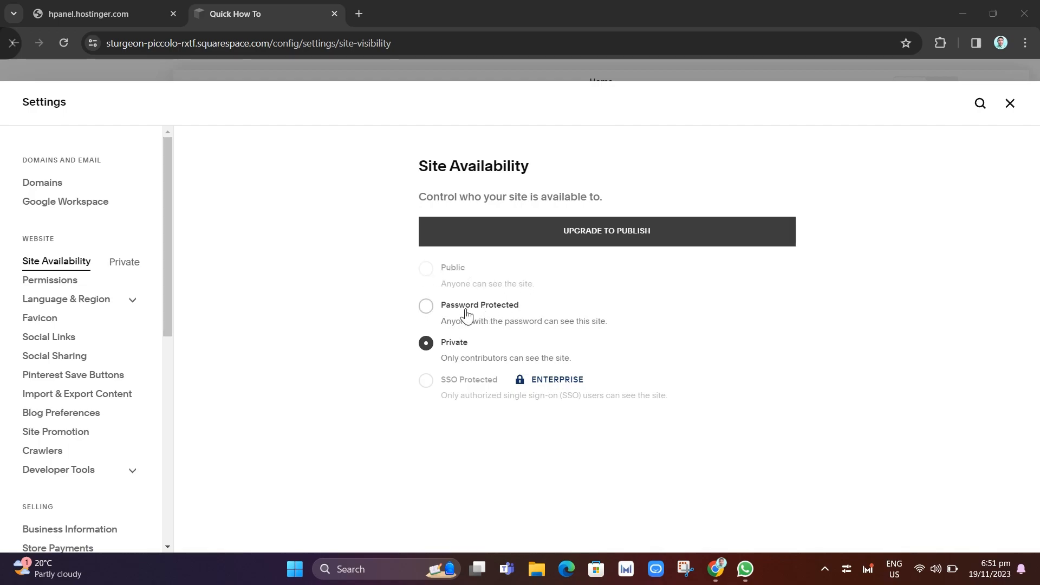
# Step: Open the upgrade options for publishing the site and review the Squarespace plans with their prices and features
pyautogui.click(612, 243)
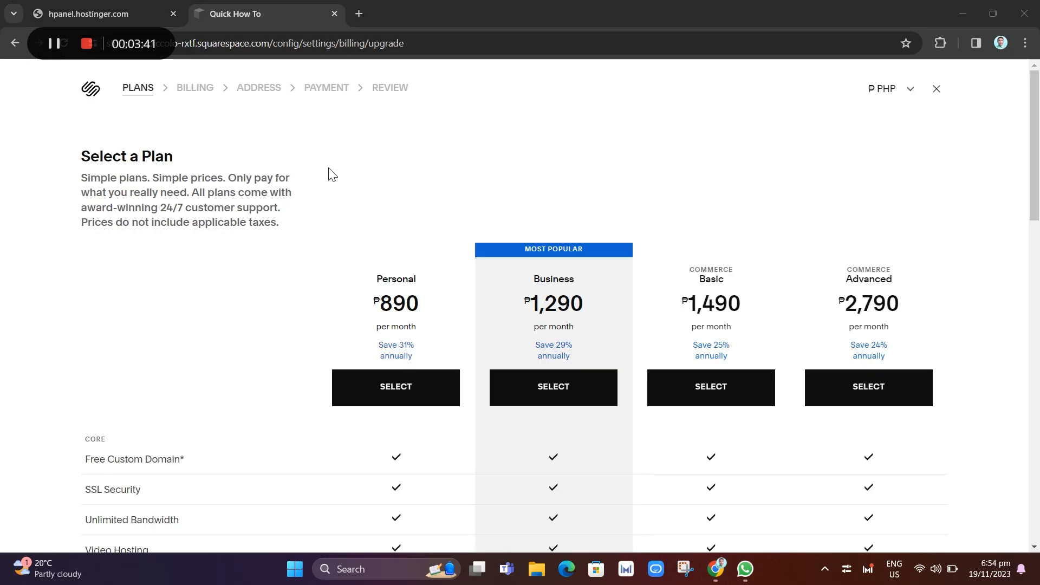
pyautogui.scroll(-5, 680, 306)
pyautogui.scroll(-8, 685, 407)
pyautogui.scroll(10, 764, 428)
pyautogui.scroll(4, 764, 428)
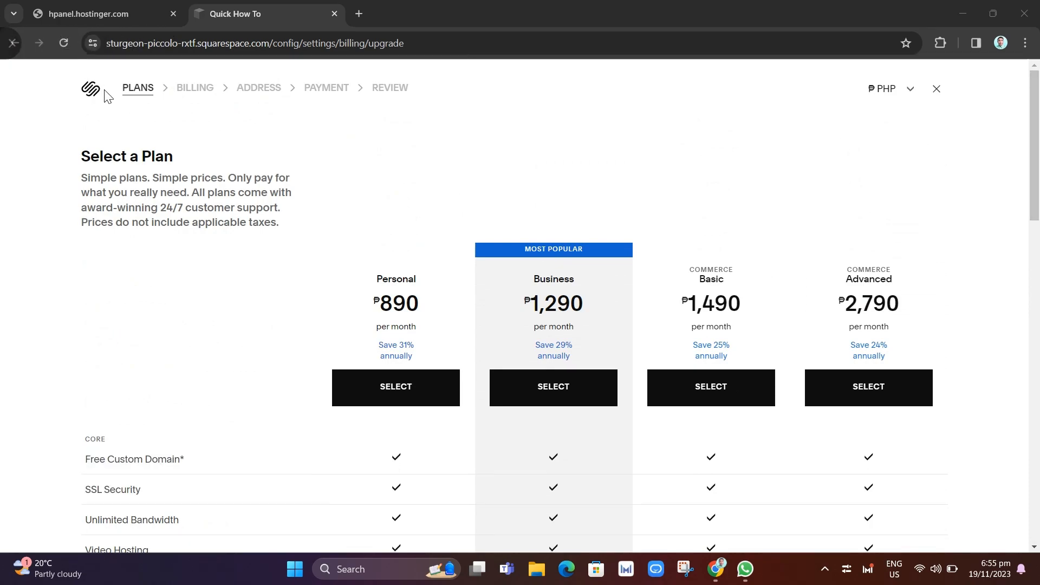
# Step: Leave the plan selection without choosing a plan and open the site's Domains settings
pyautogui.click(10, 47)
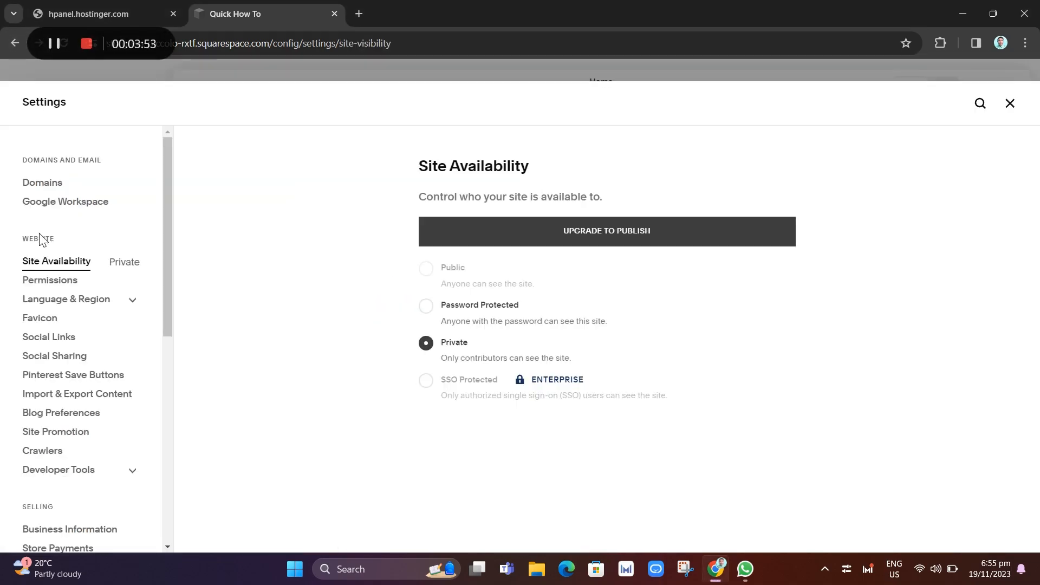
pyautogui.click(51, 183)
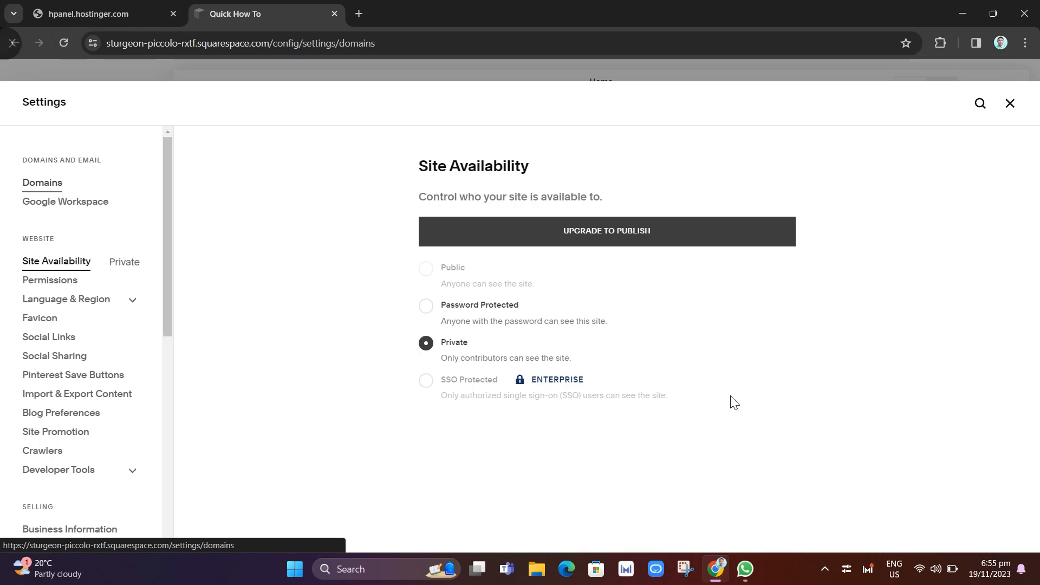